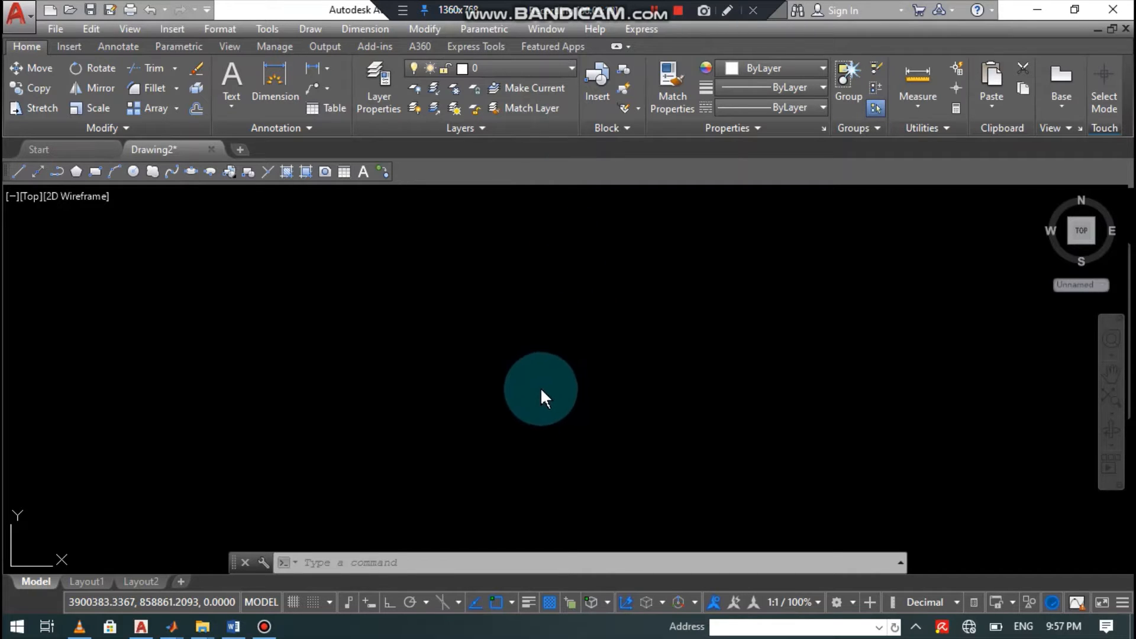
Draw a freehand horizontal rectangle in the empty model space, about twice as wide as it is high
click(394, 560)
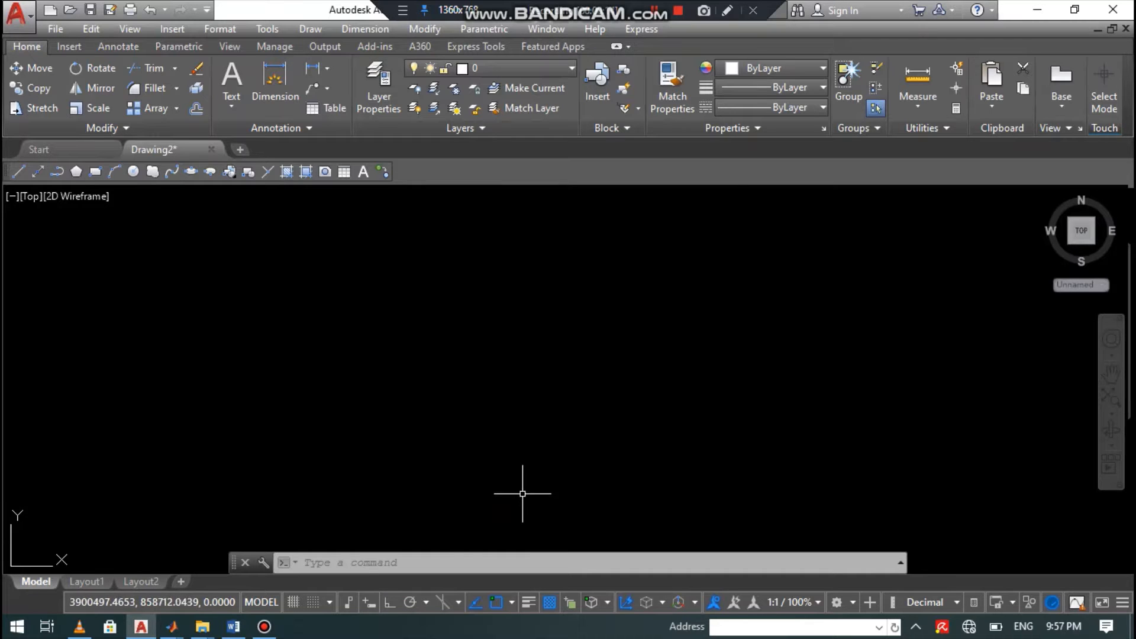
click(393, 568)
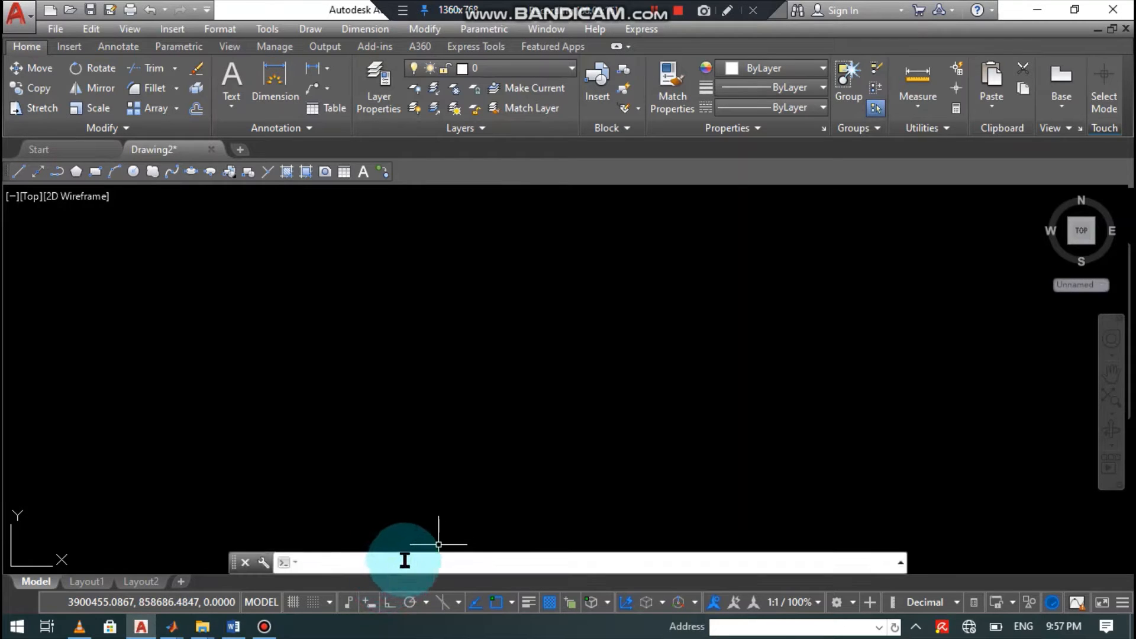
text(rec)
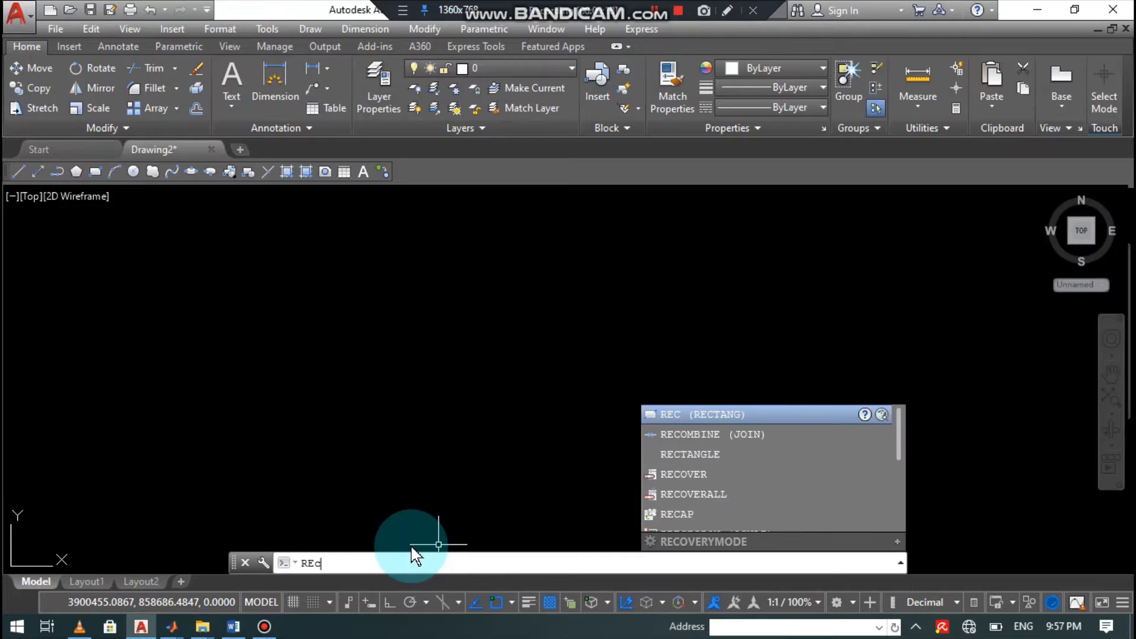
key(Return)
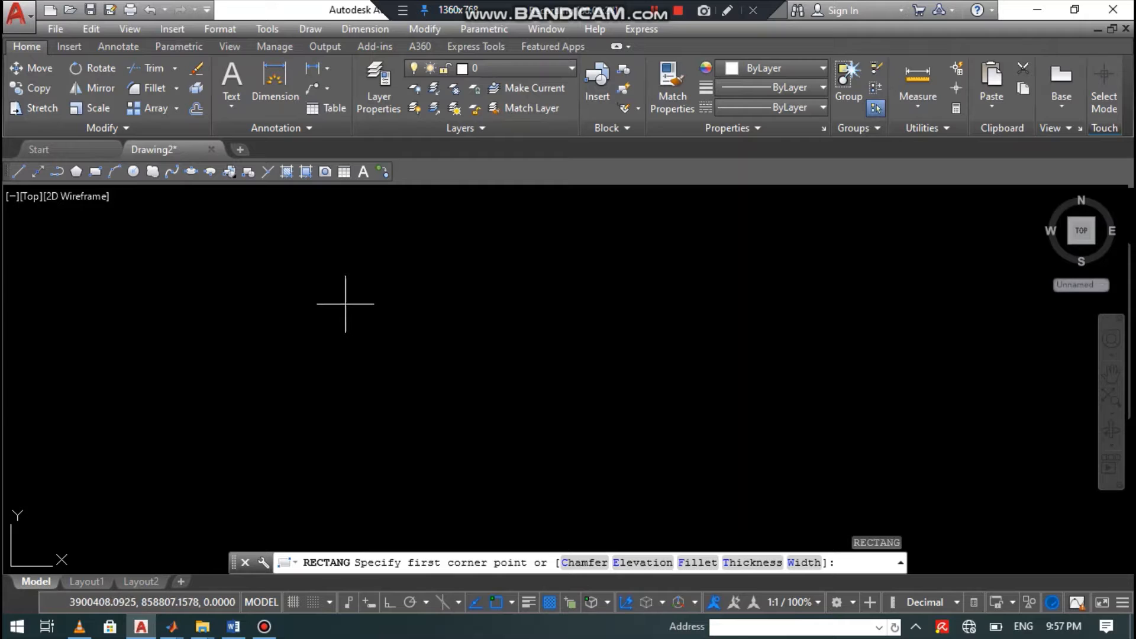
click(316, 277)
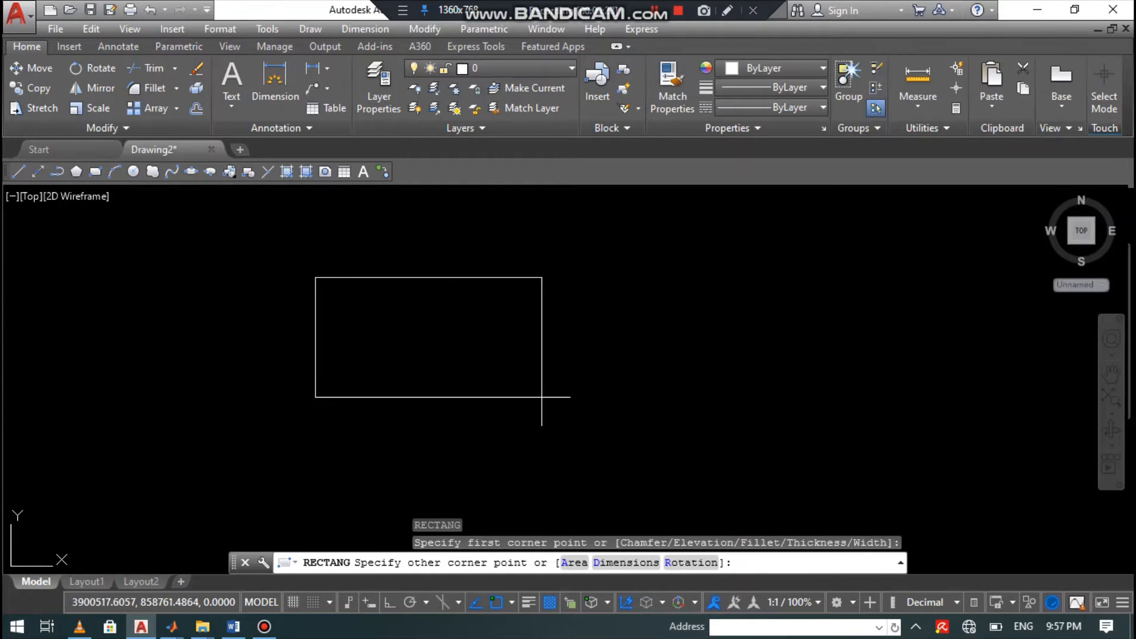
click(647, 429)
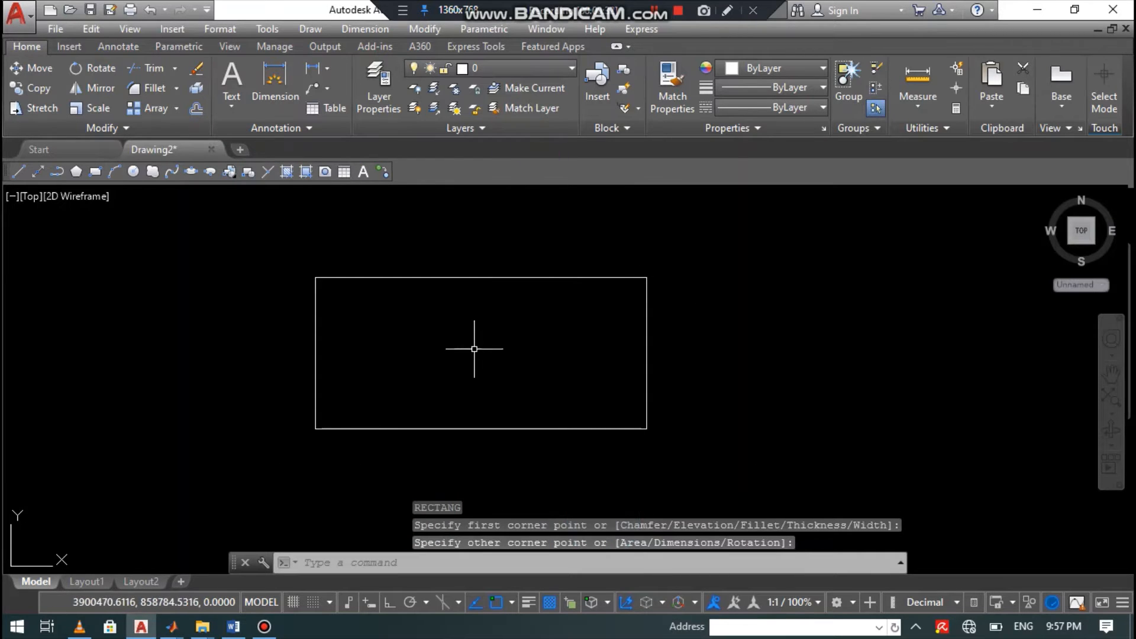
Draw a second rectangle beside the first using the Dimensions option, with length 20 and width 30
scroll(504, 337, down, 4)
scroll(561, 362, up, 3)
click(286, 172)
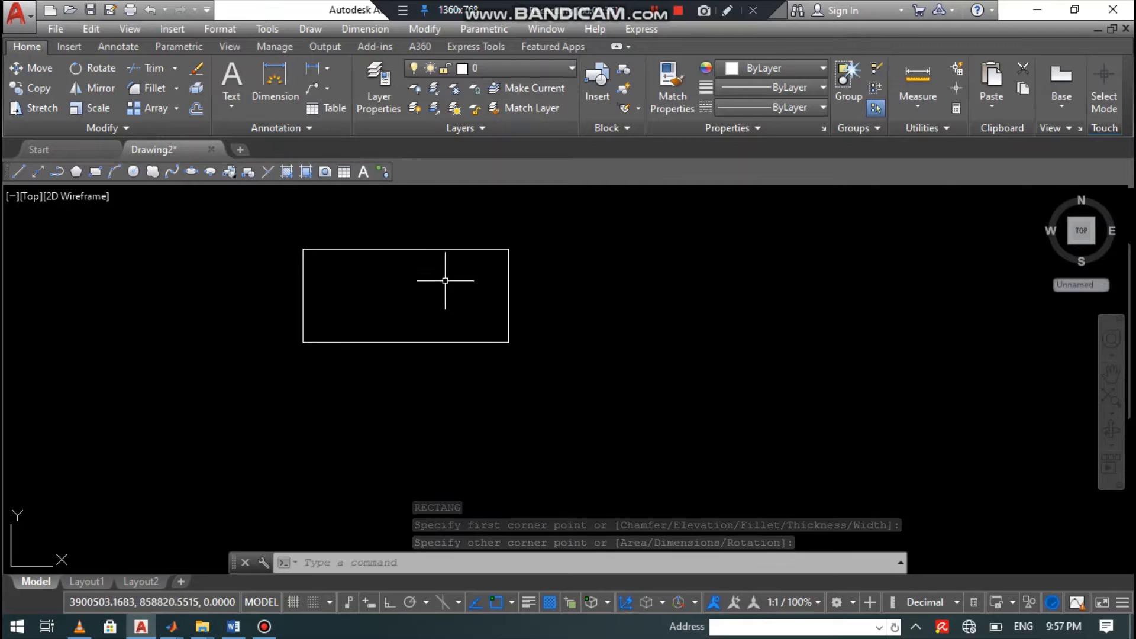
key(Return)
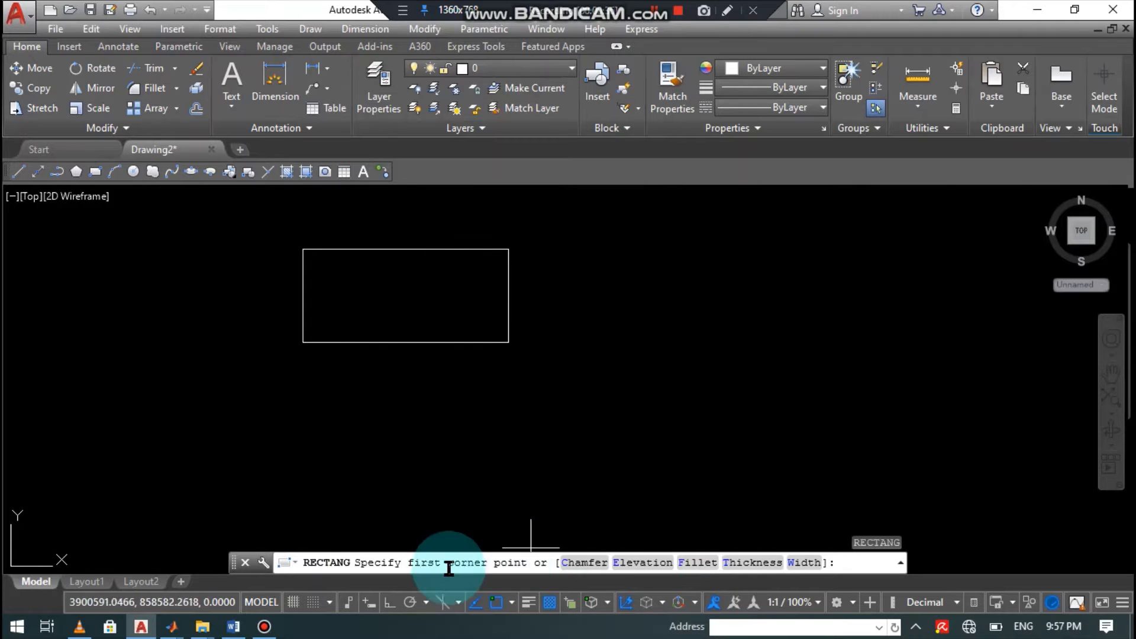
click(652, 325)
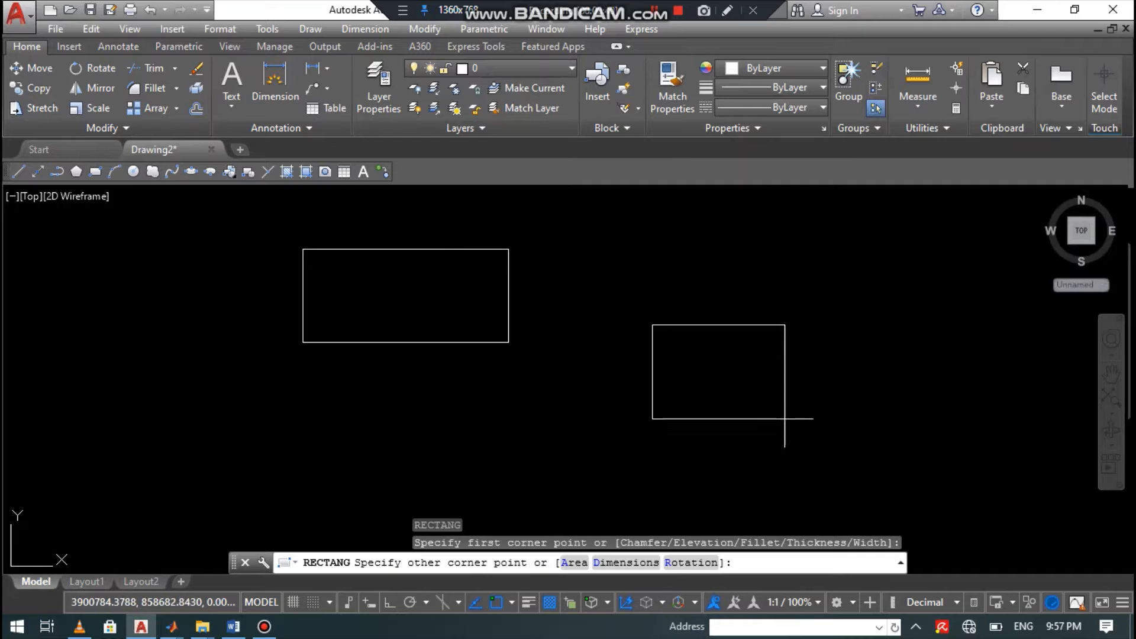
click(647, 557)
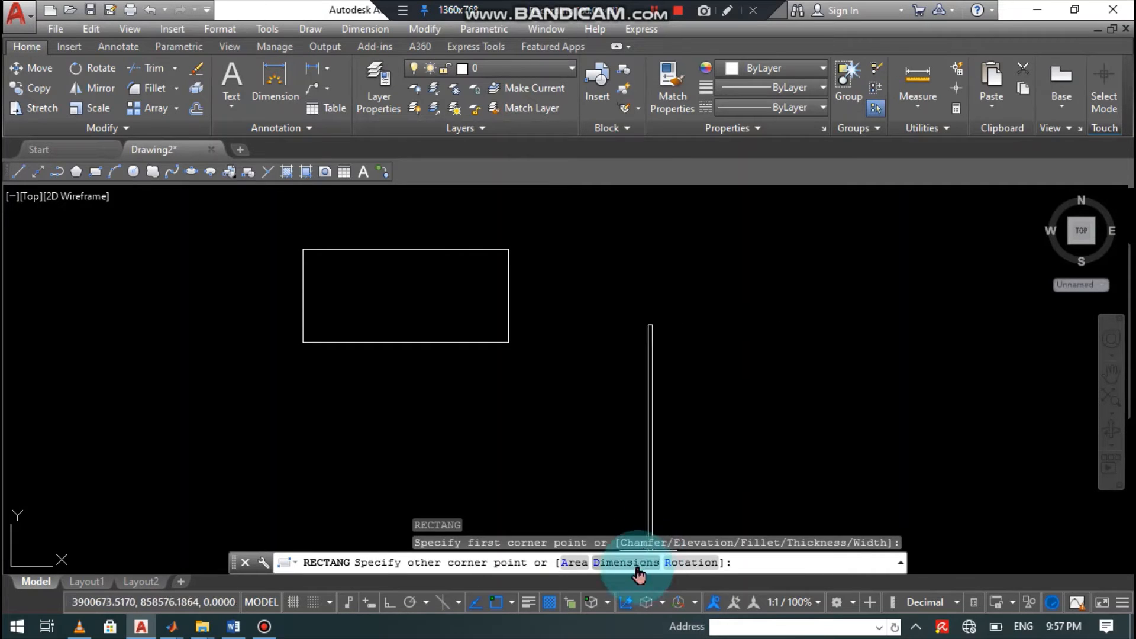
text(pp)
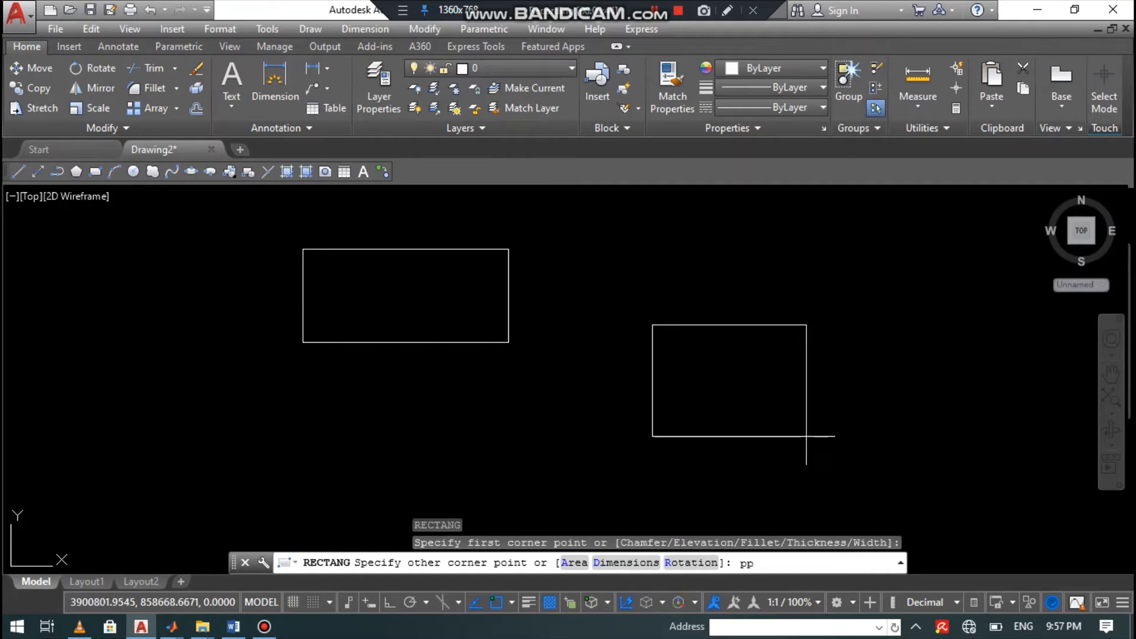
click(647, 562)
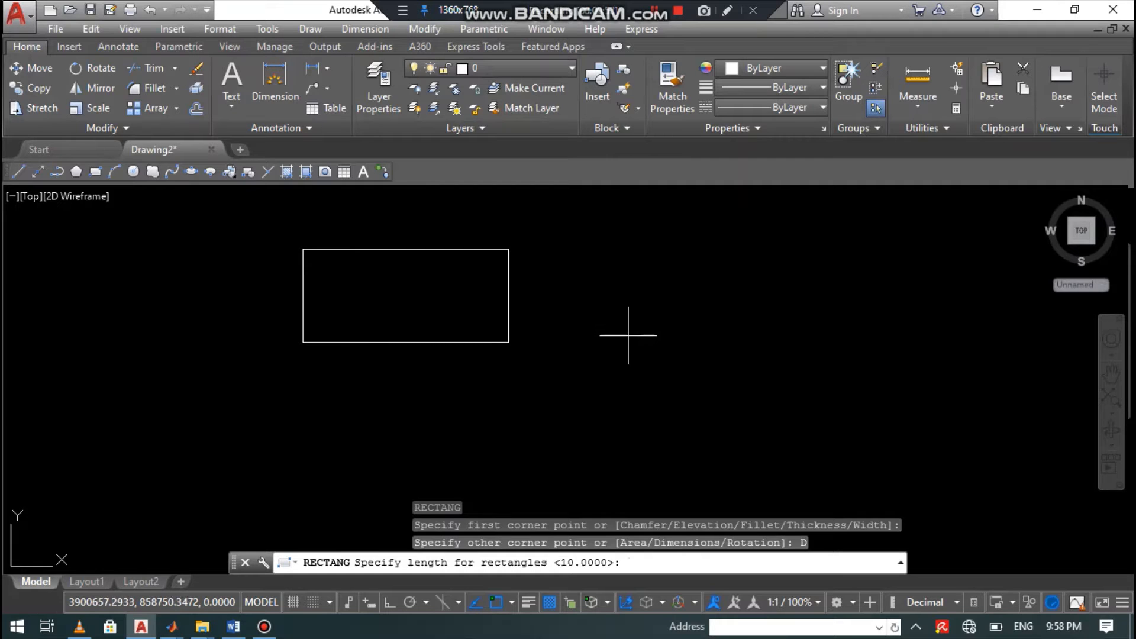
key(Return)
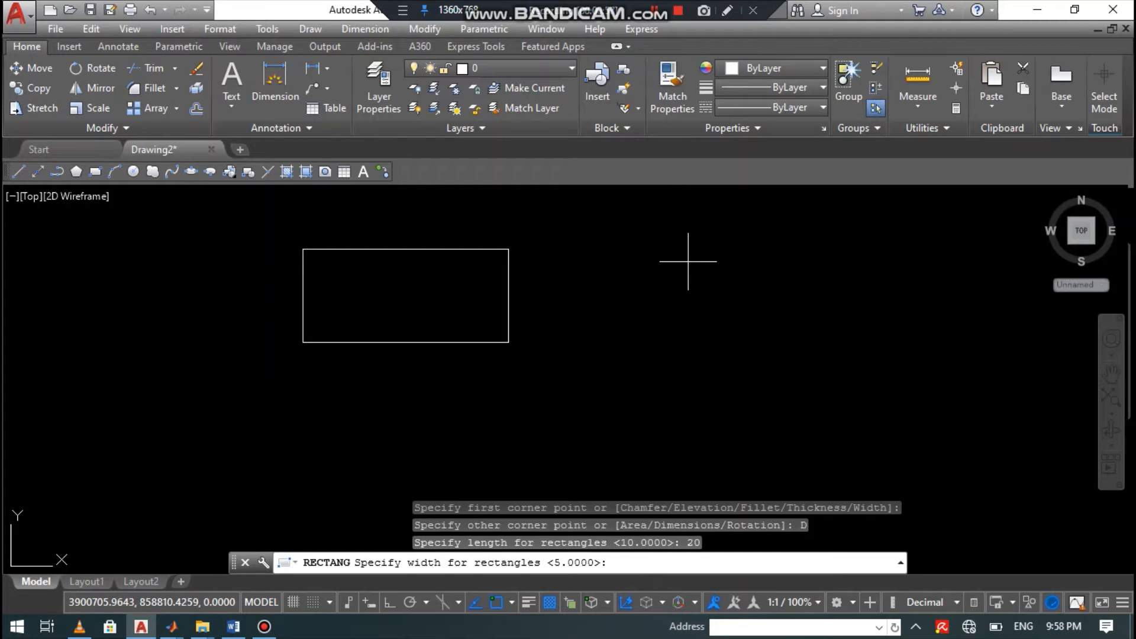
text(30)
key(Return)
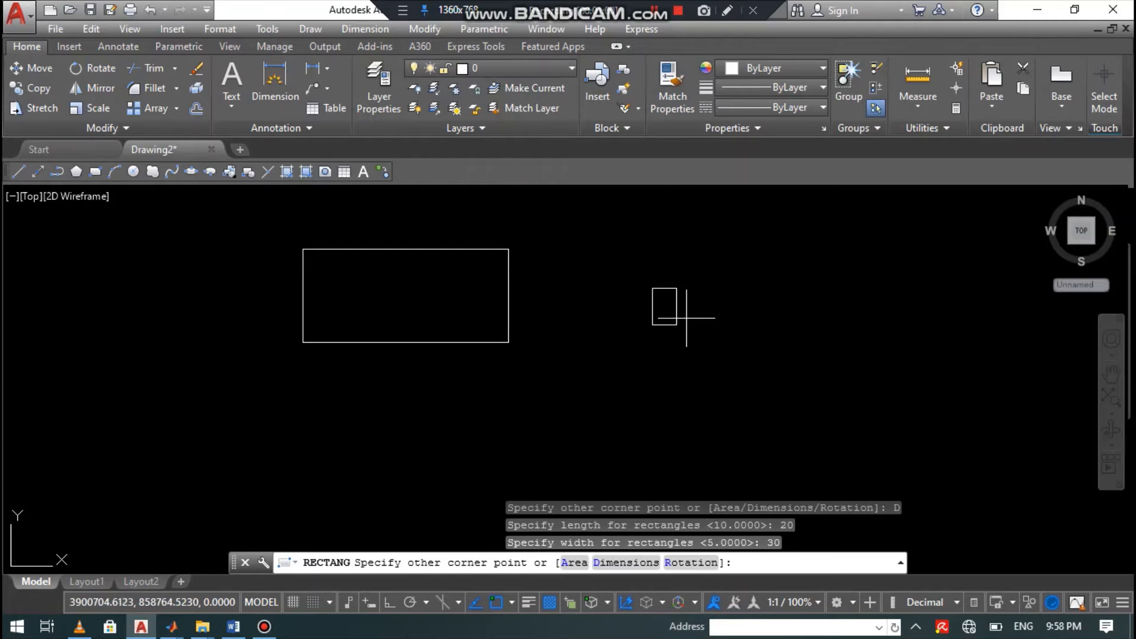
scroll(675, 292, up, 5)
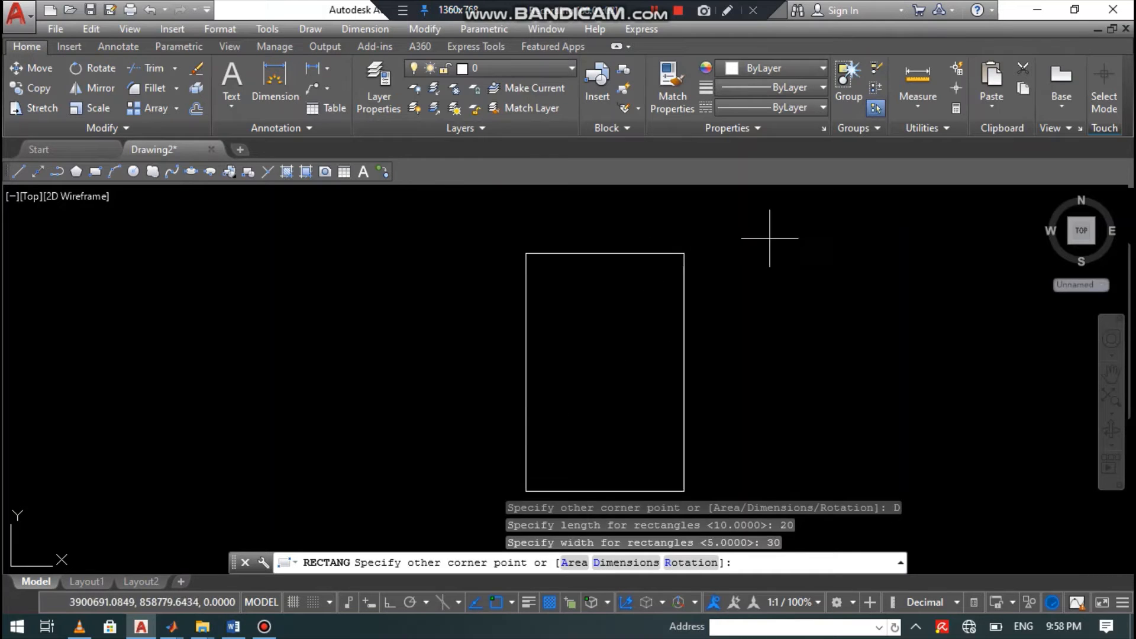
click(720, 235)
Draw a rectangle above the existing two using the Area option, with area 200 and a length of 30
scroll(706, 347, down, 6)
scroll(698, 367, up, 4)
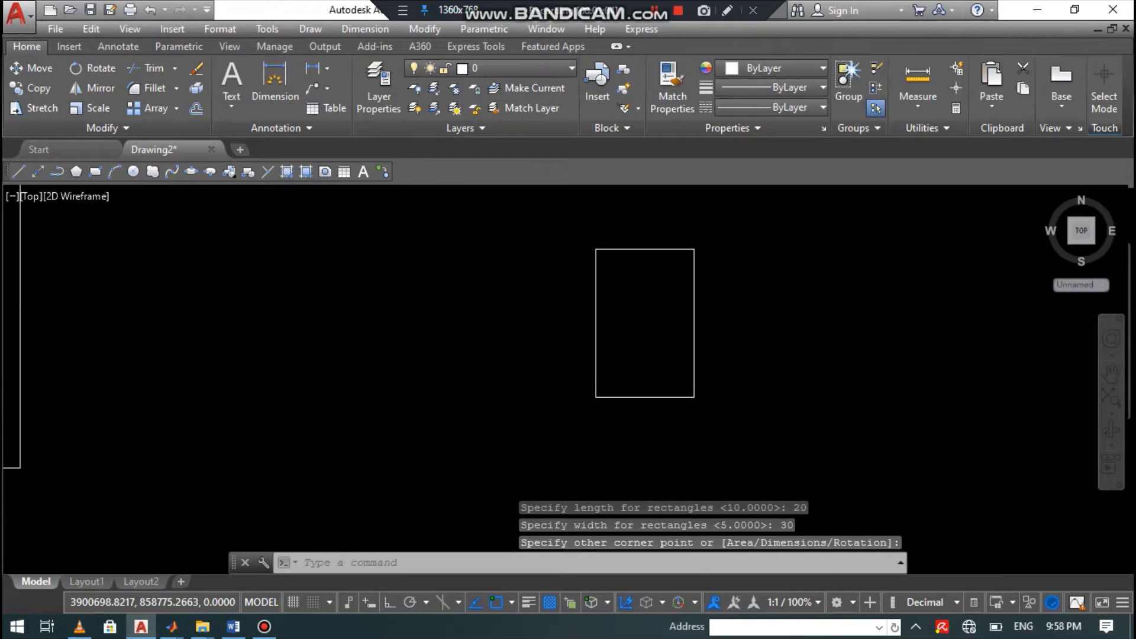
scroll(680, 325, down, 2)
key(Return)
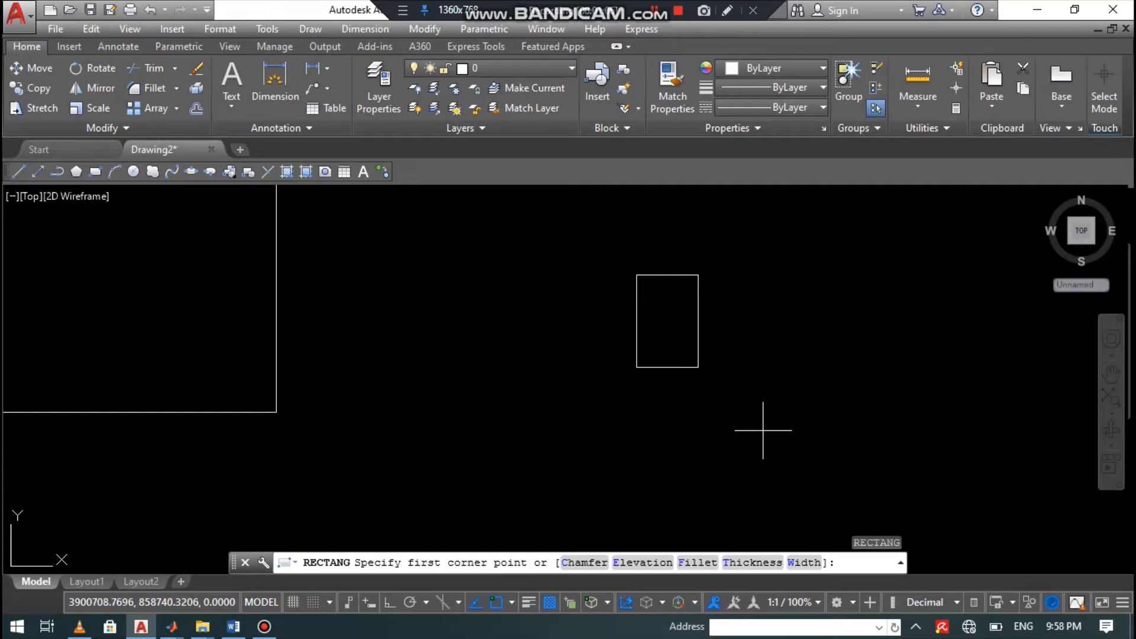
scroll(586, 378, down, 8)
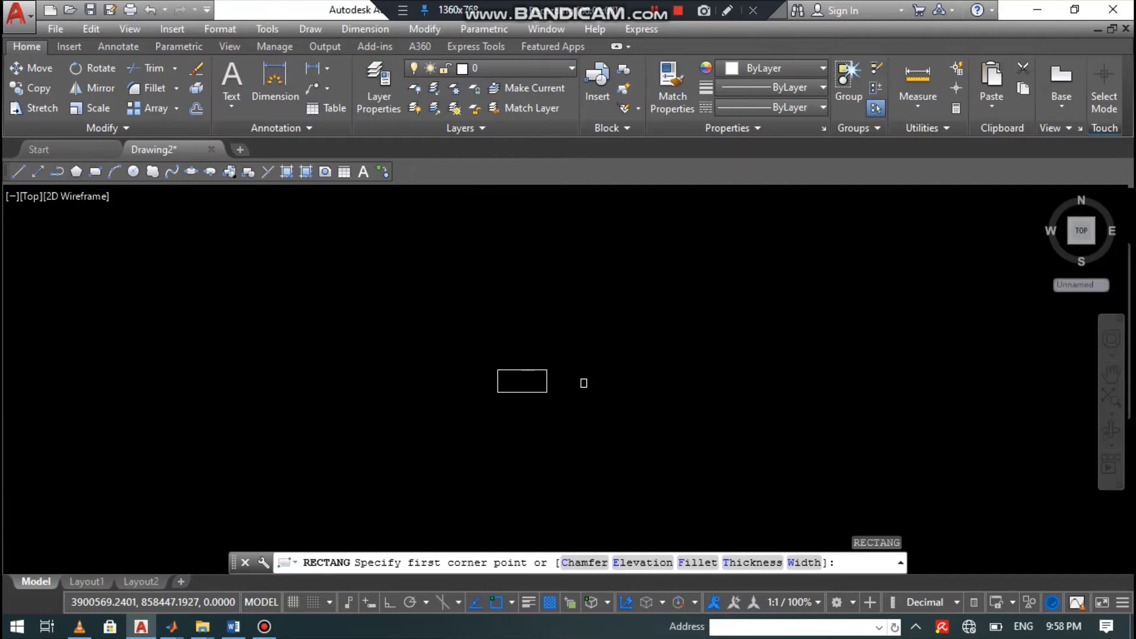
click(496, 253)
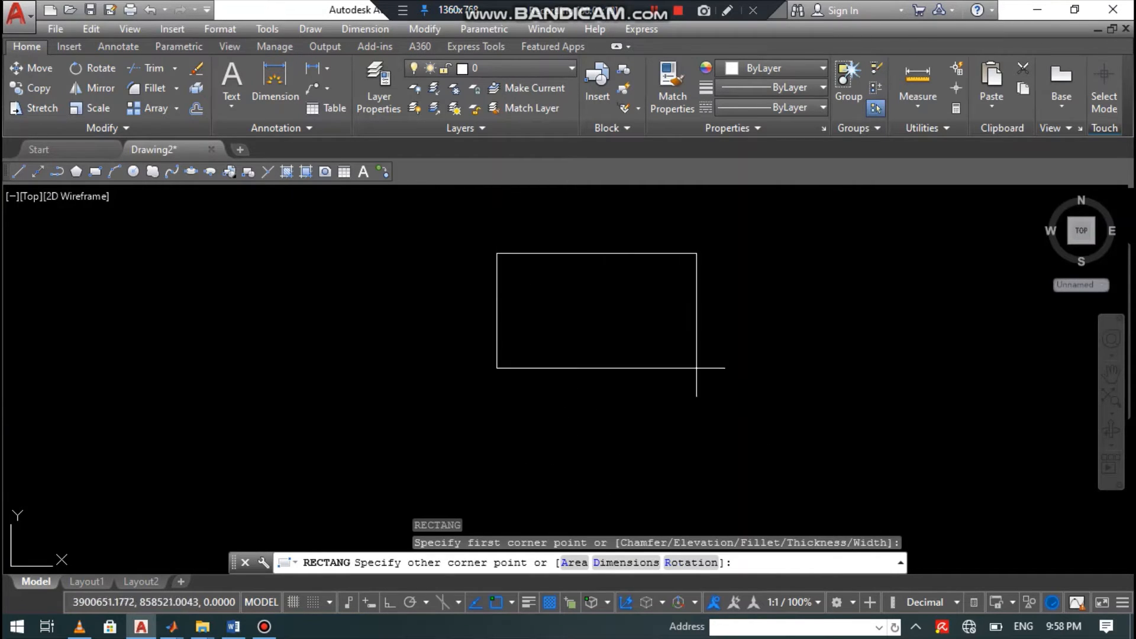
click(574, 563)
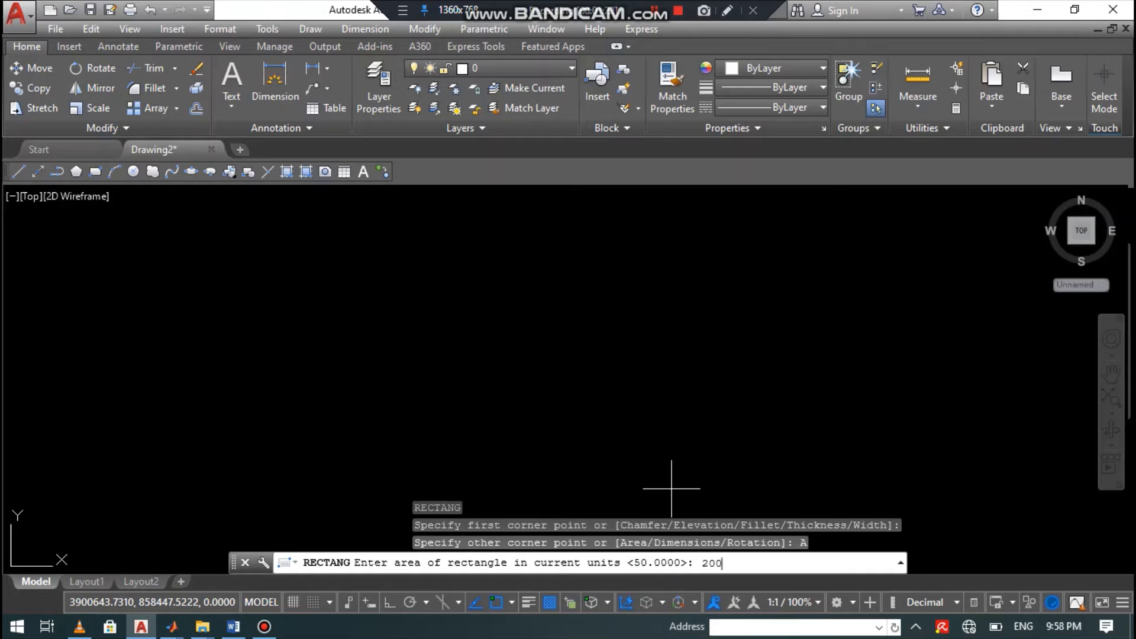
key(Return)
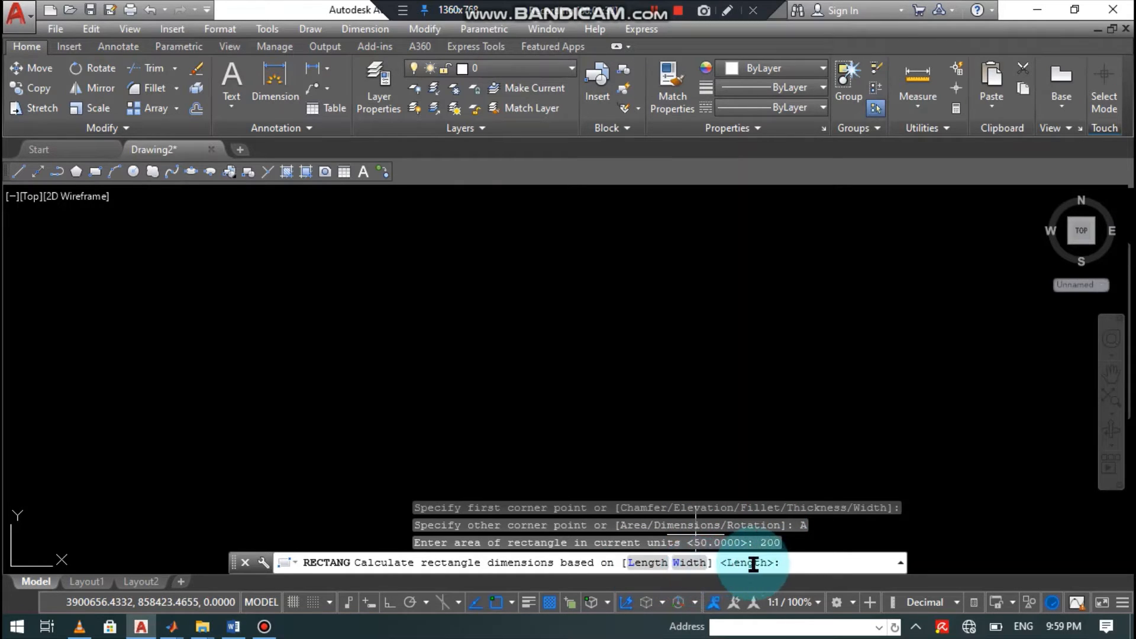
key(Return)
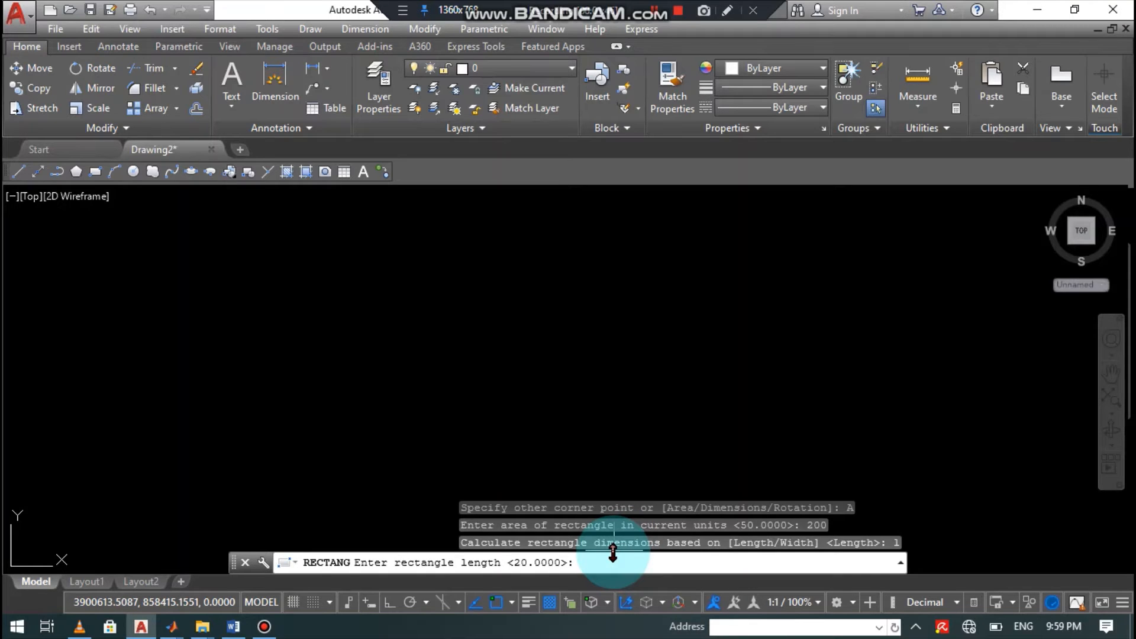
text(p)
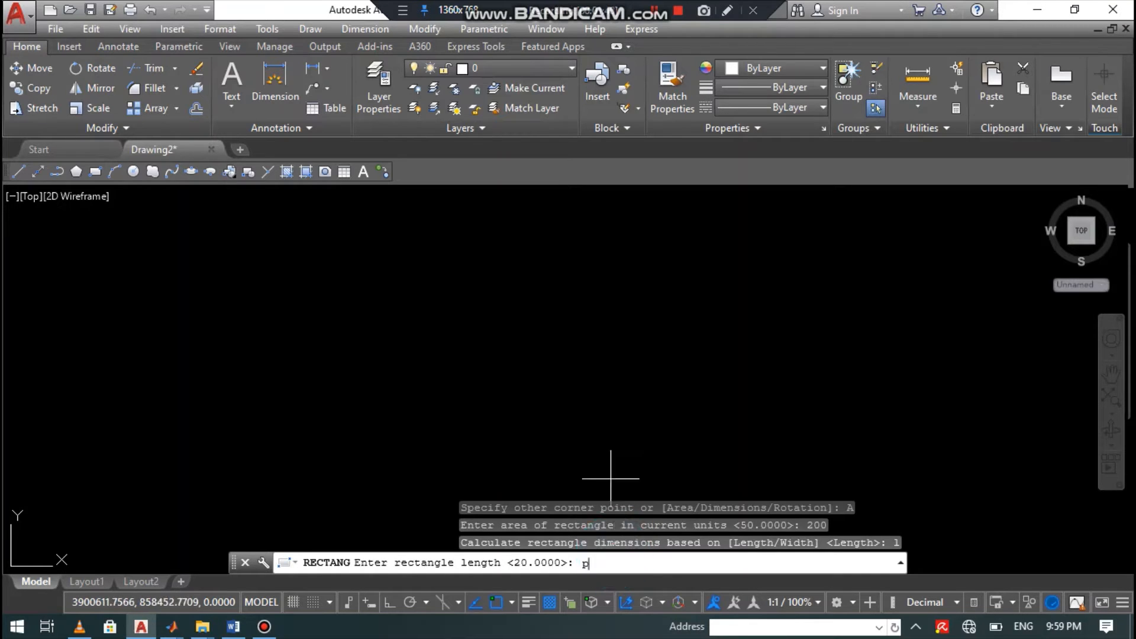
key(BackSpace)
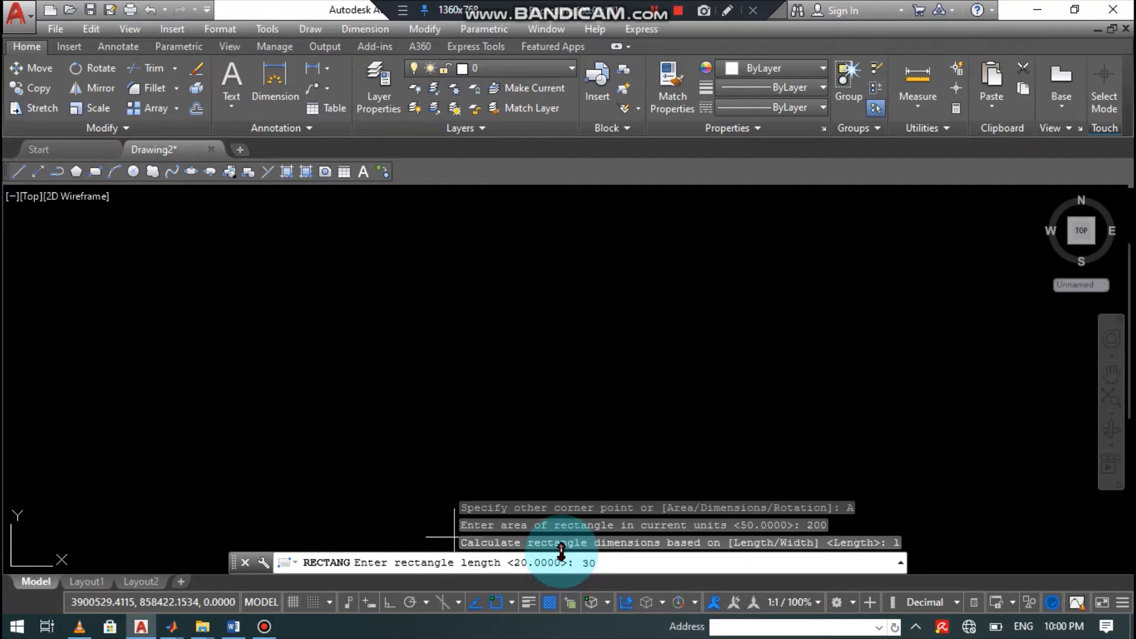
key(Return)
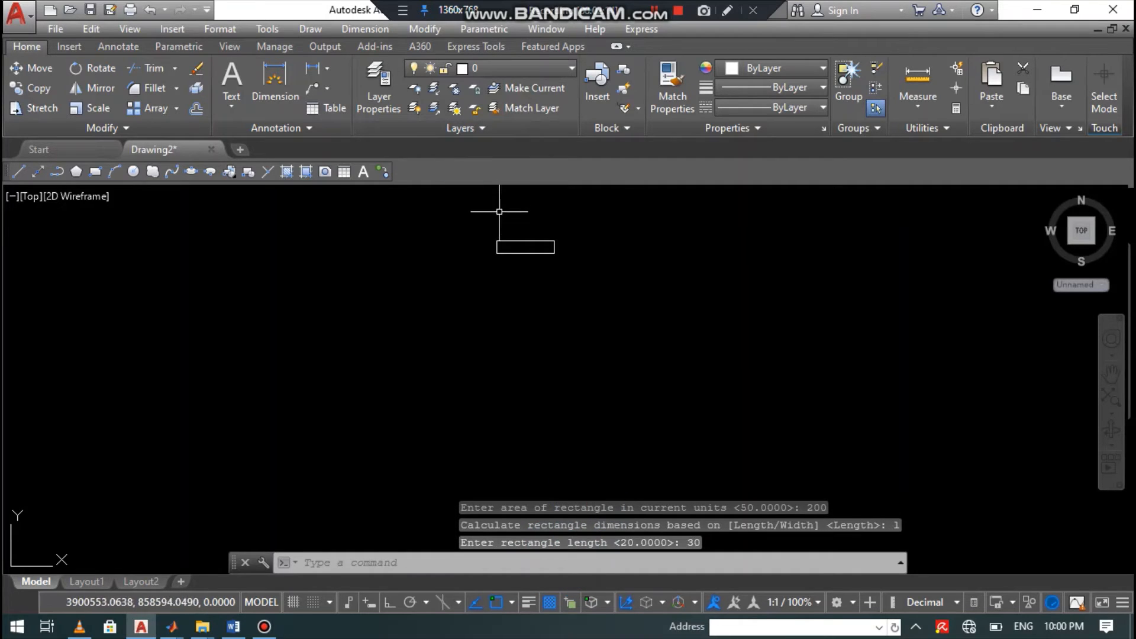
Erase the rectangle that was drawn by area
scroll(539, 243, up, 4)
scroll(423, 248, up, 4)
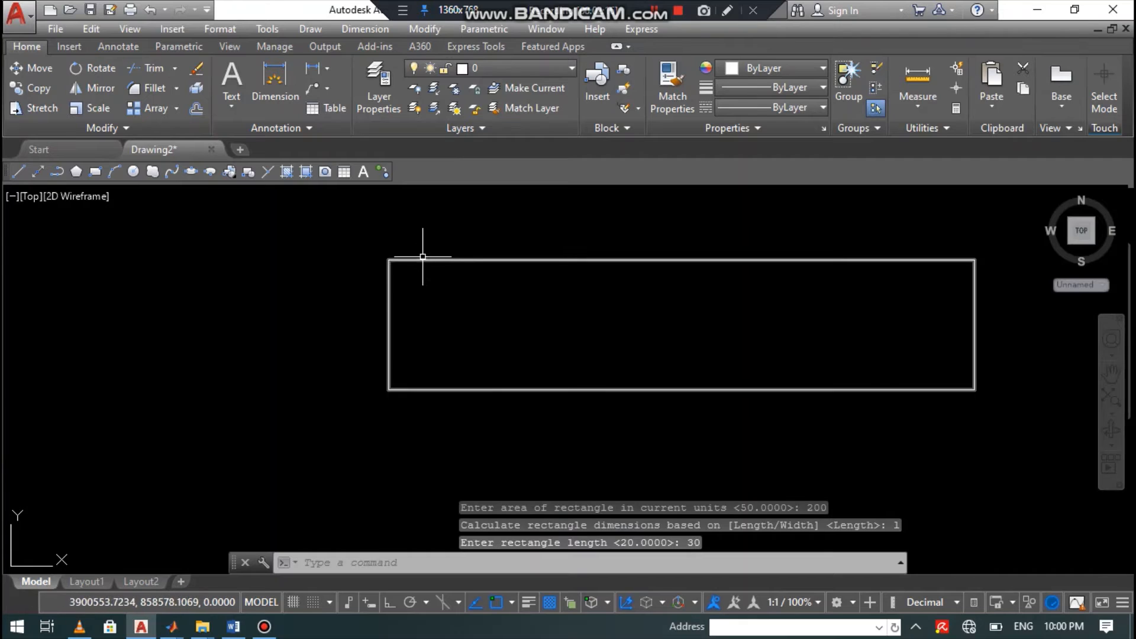
scroll(468, 261, down, 6)
scroll(498, 254, up, 4)
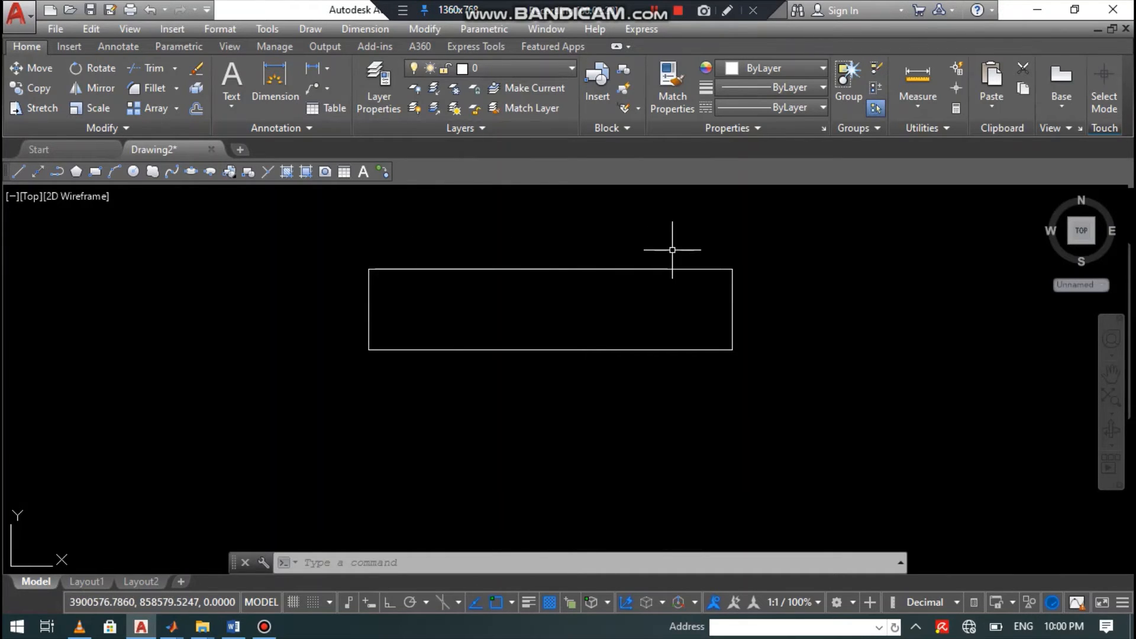
middle_drag(600, 285, 632, 306)
text(PP)
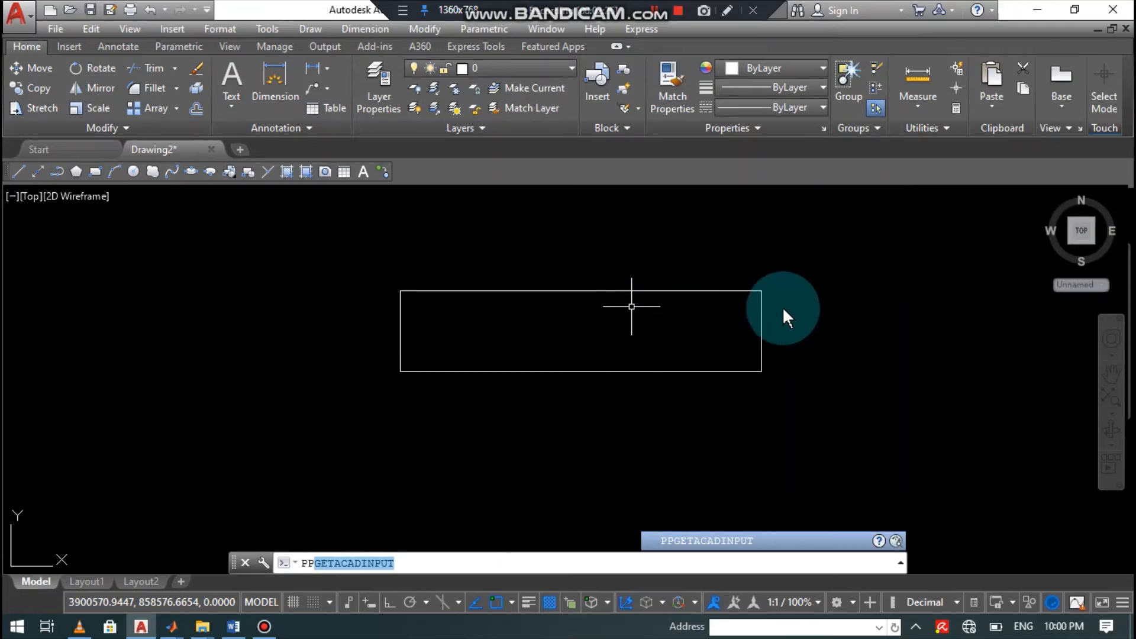
click(689, 269)
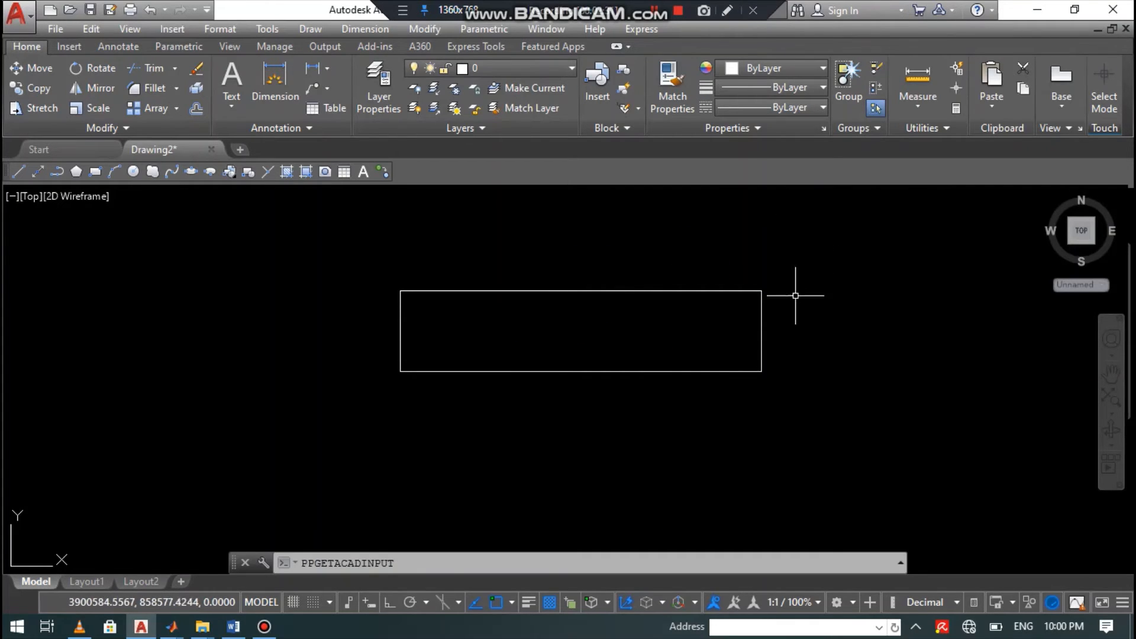
key(Escape)
click(798, 256)
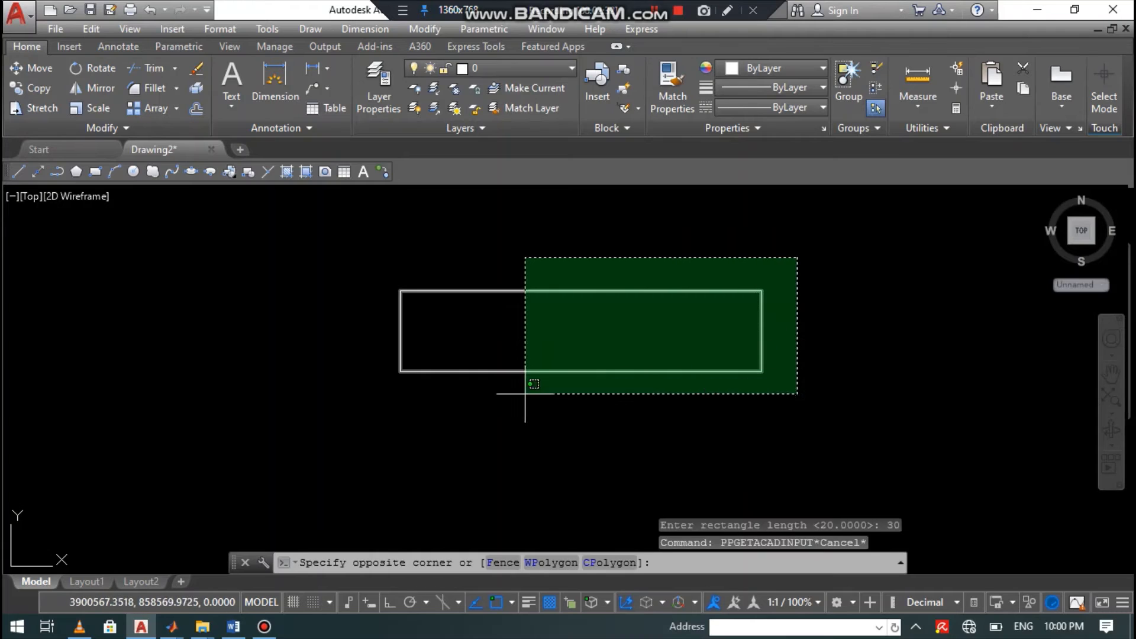
click(312, 429)
key(Delete)
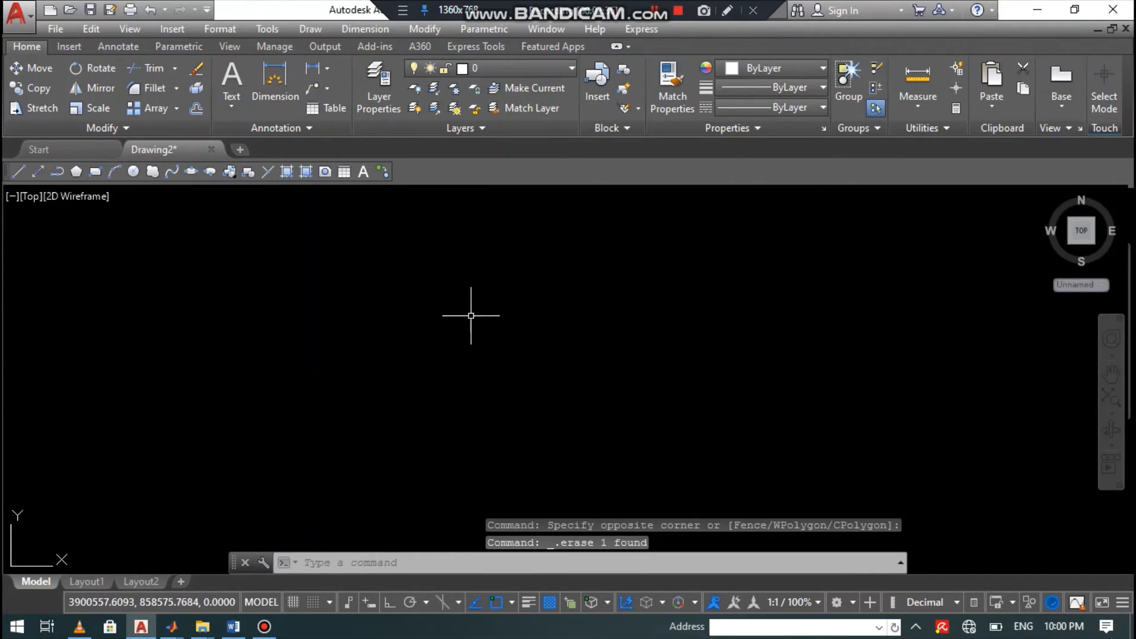
Draw a new freehand horizontal rectangle by two opposite corners in the cleared area
text(r)
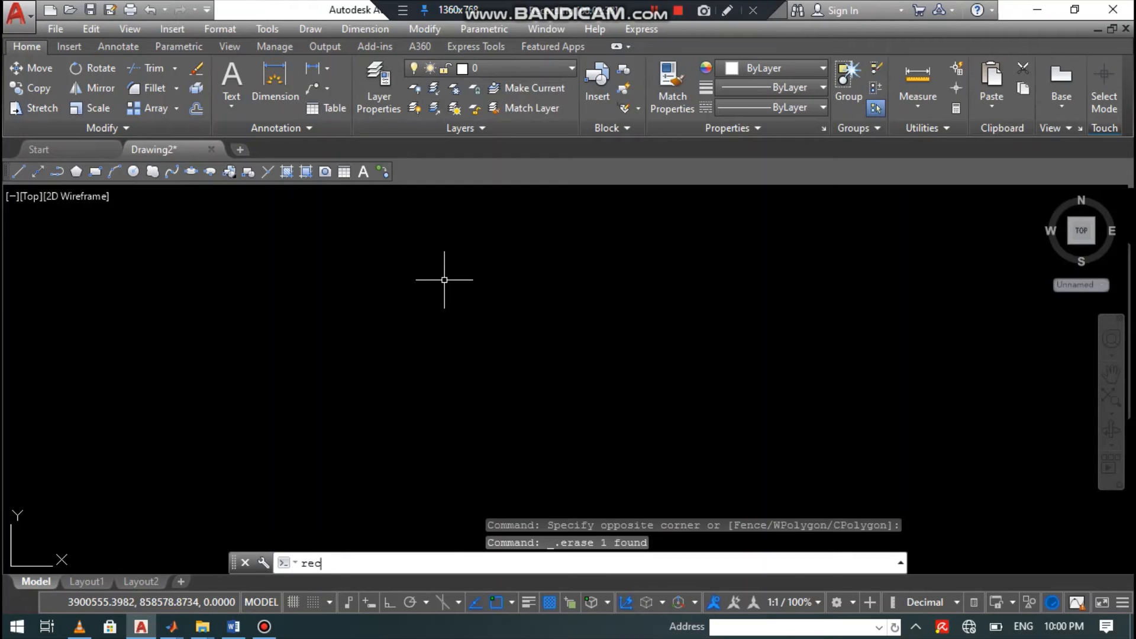
text(ec)
key(Return)
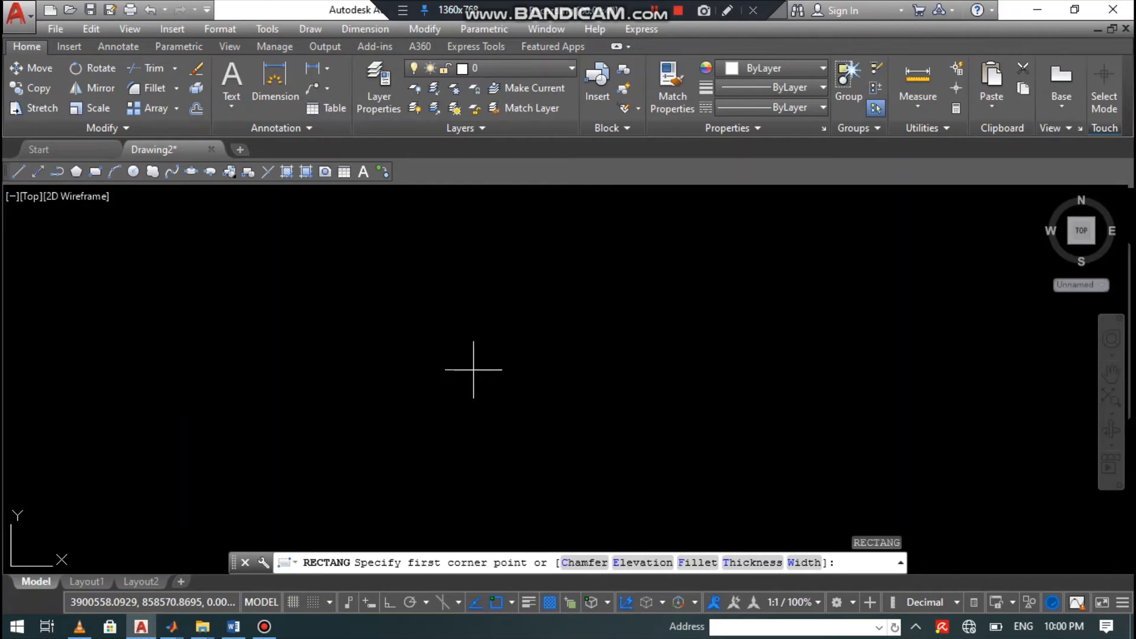
click(321, 256)
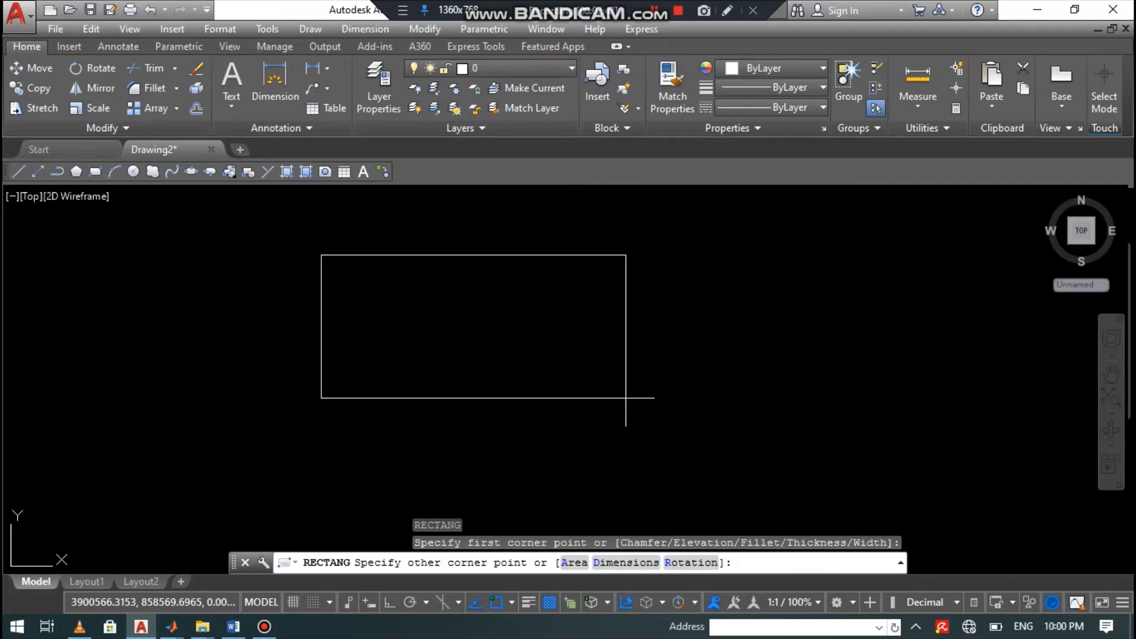
click(590, 400)
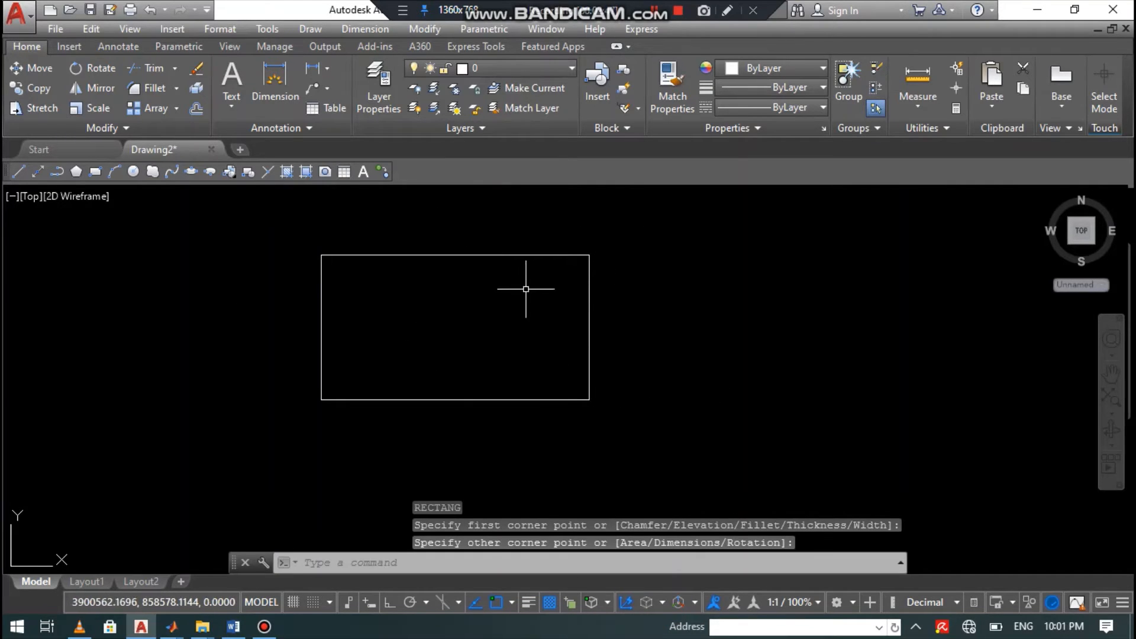
Erase the freehand rectangle to clear the drawing area
click(603, 226)
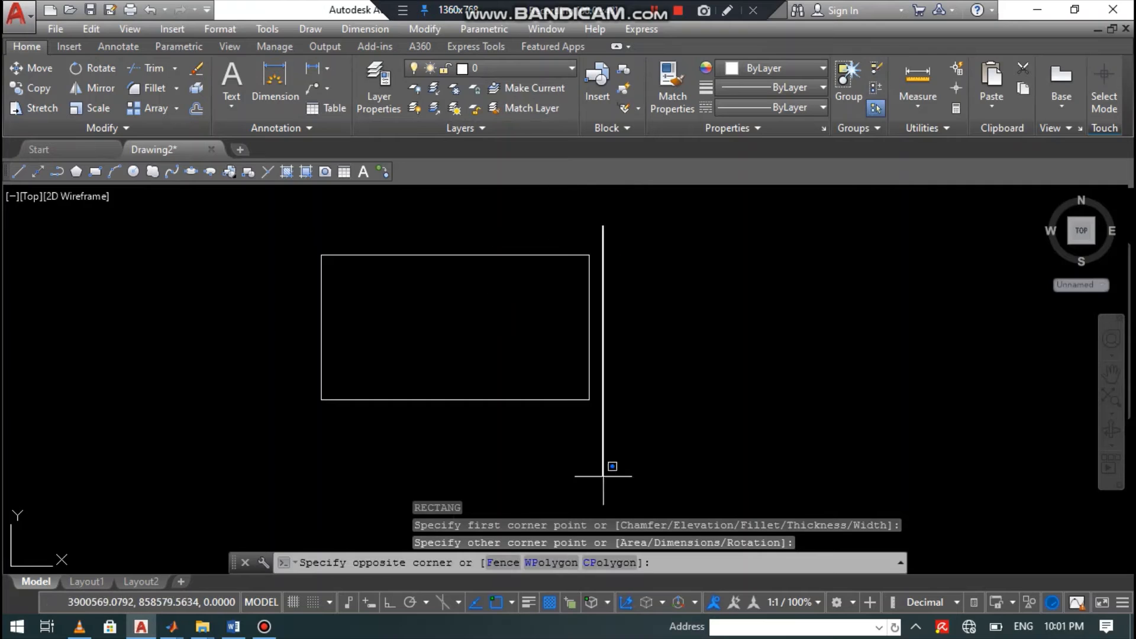
click(370, 454)
key(Delete)
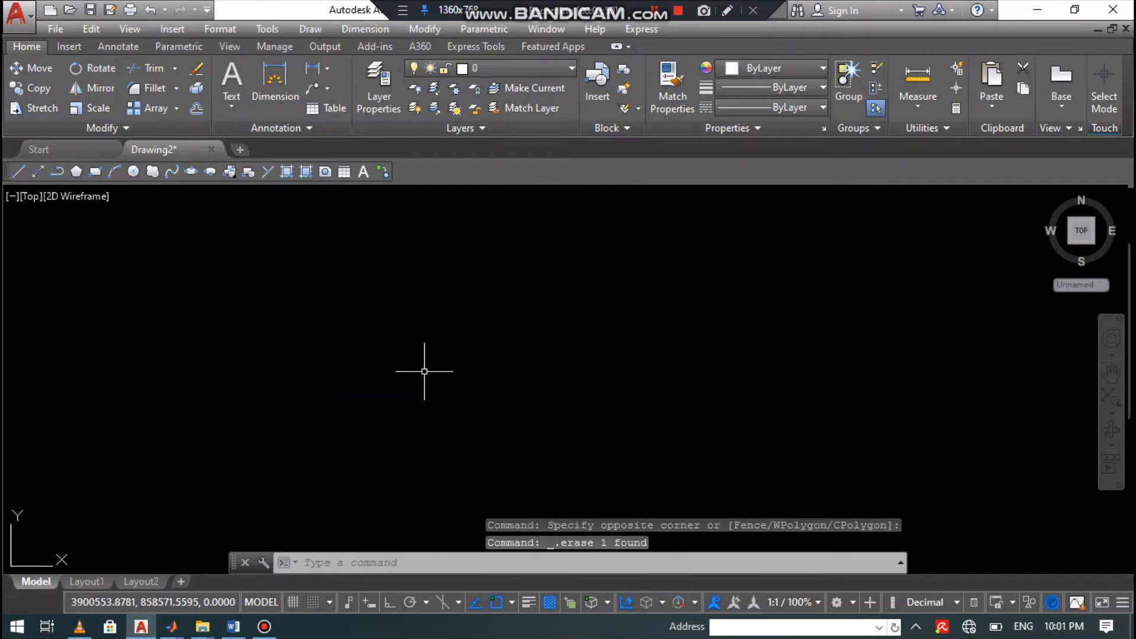
key(Return)
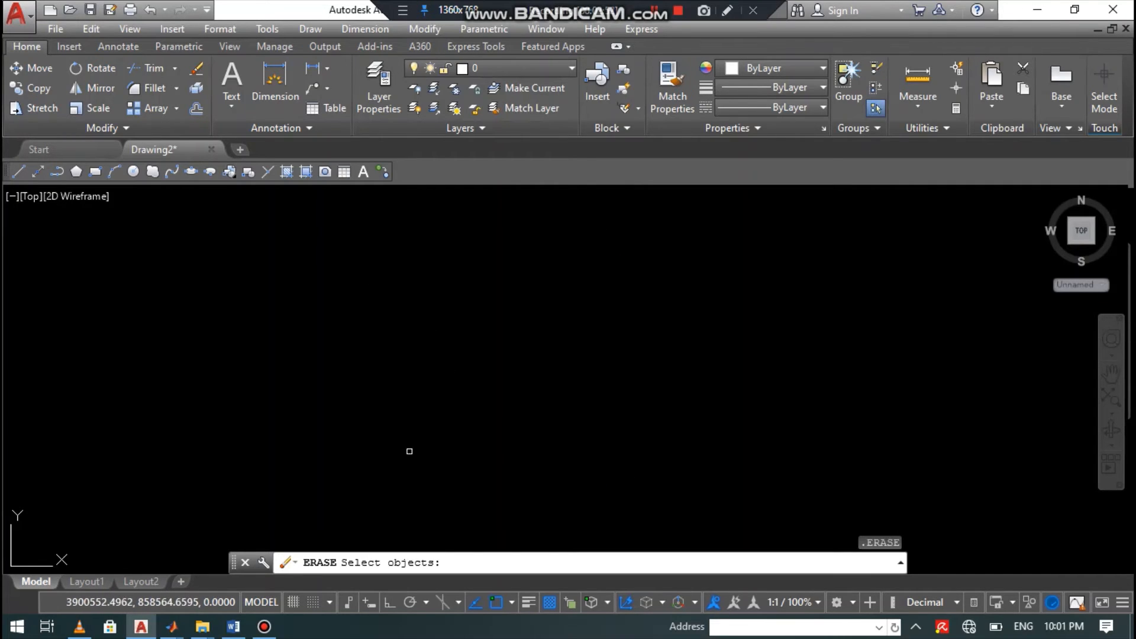
key(Escape)
Draw a horizontal rectangle in the cleared area using the Dimensions option, with length 20 and width 10
text(r)
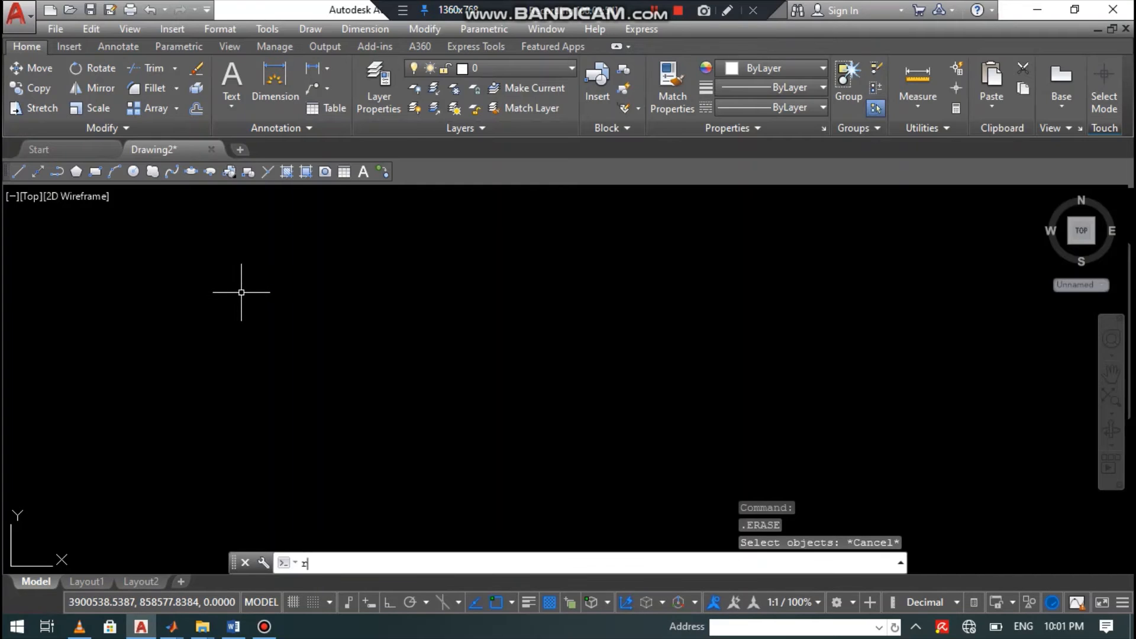
text(ec)
key(Return)
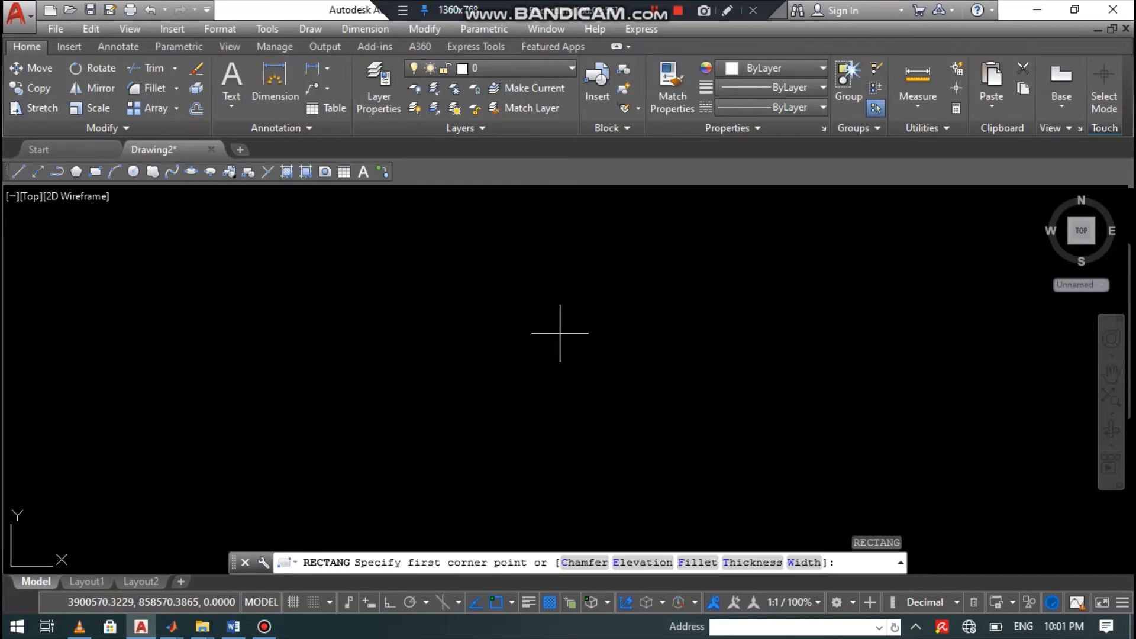
click(291, 265)
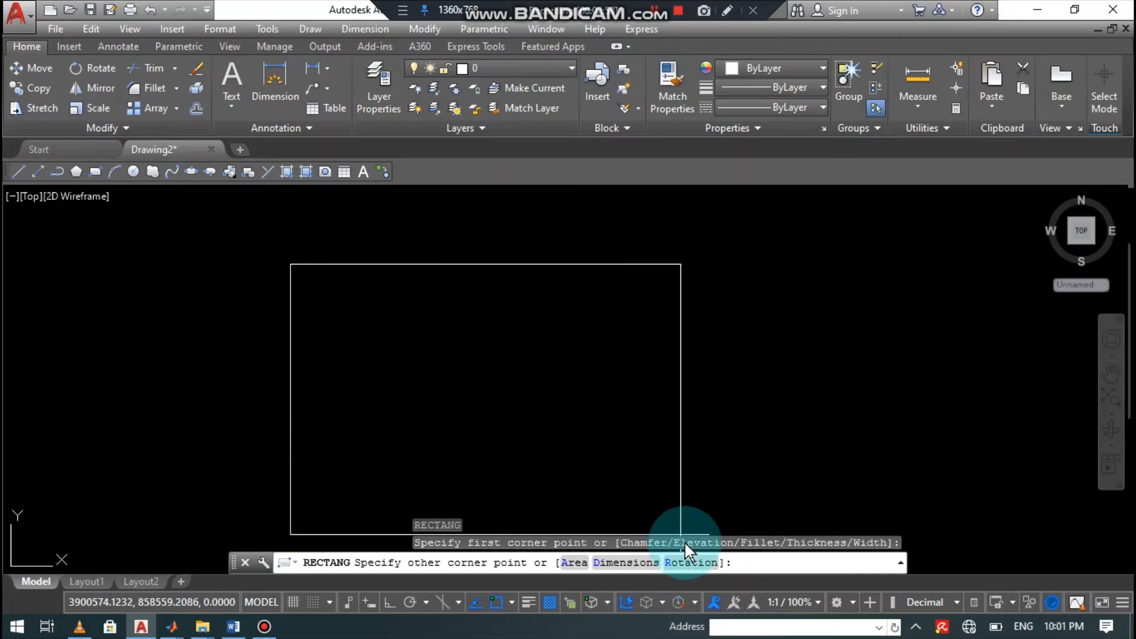
click(648, 563)
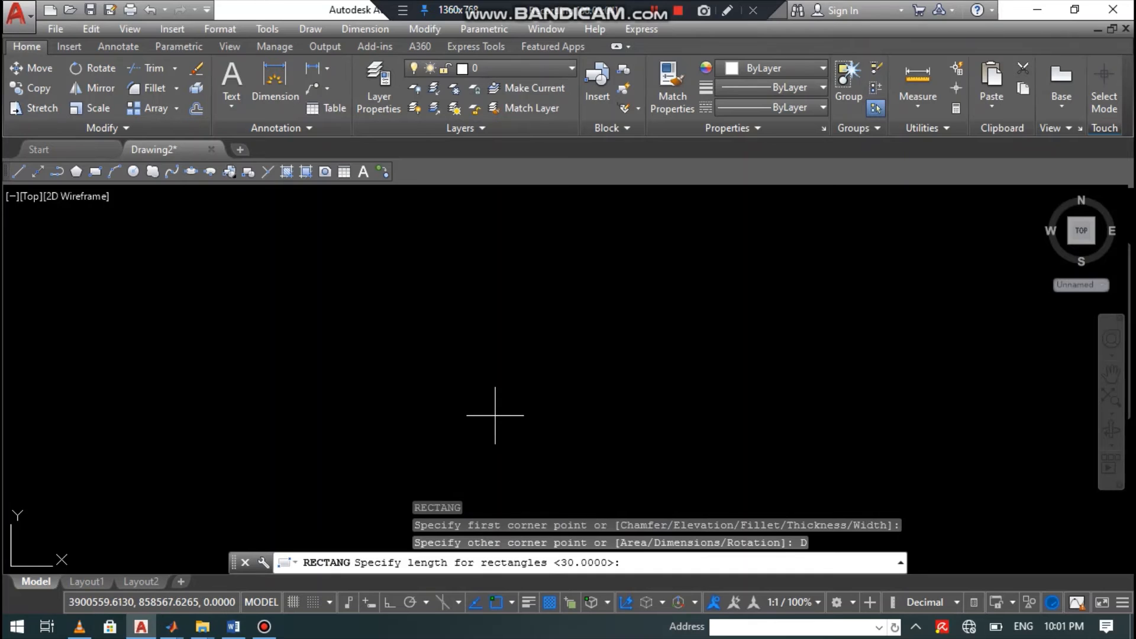
text(20)
key(Return)
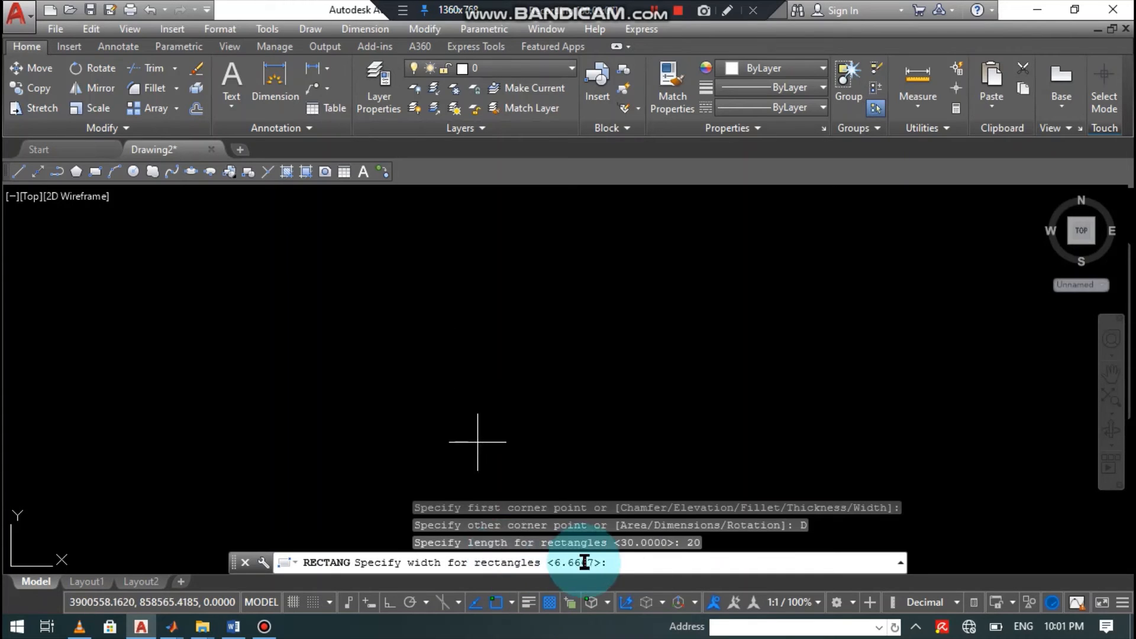
text(10)
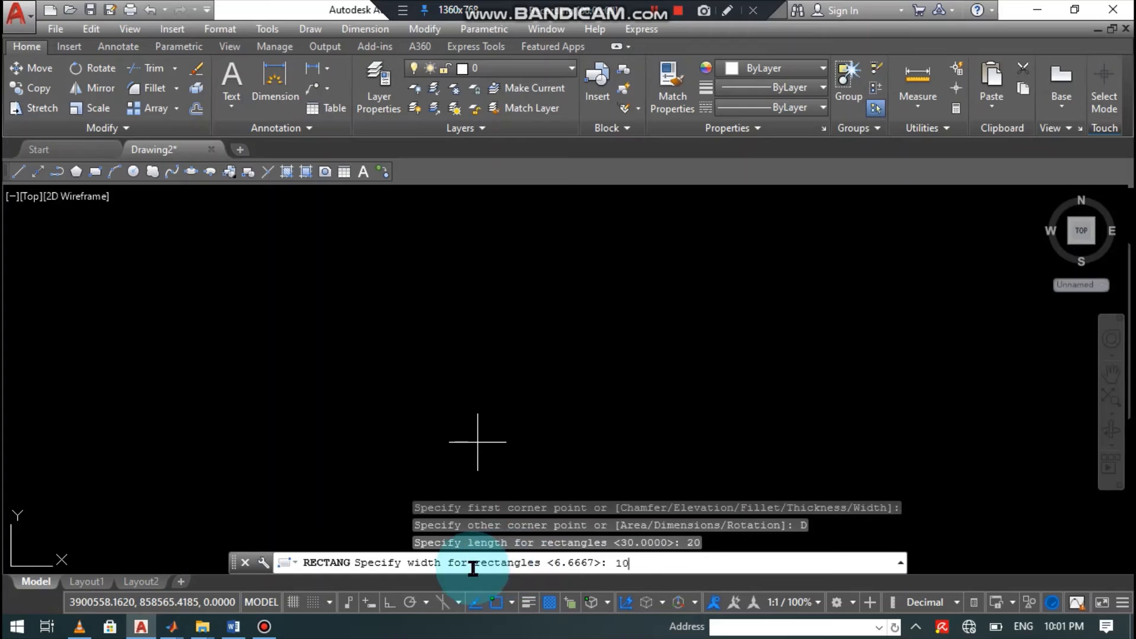
key(Return)
scroll(518, 232, down, 2)
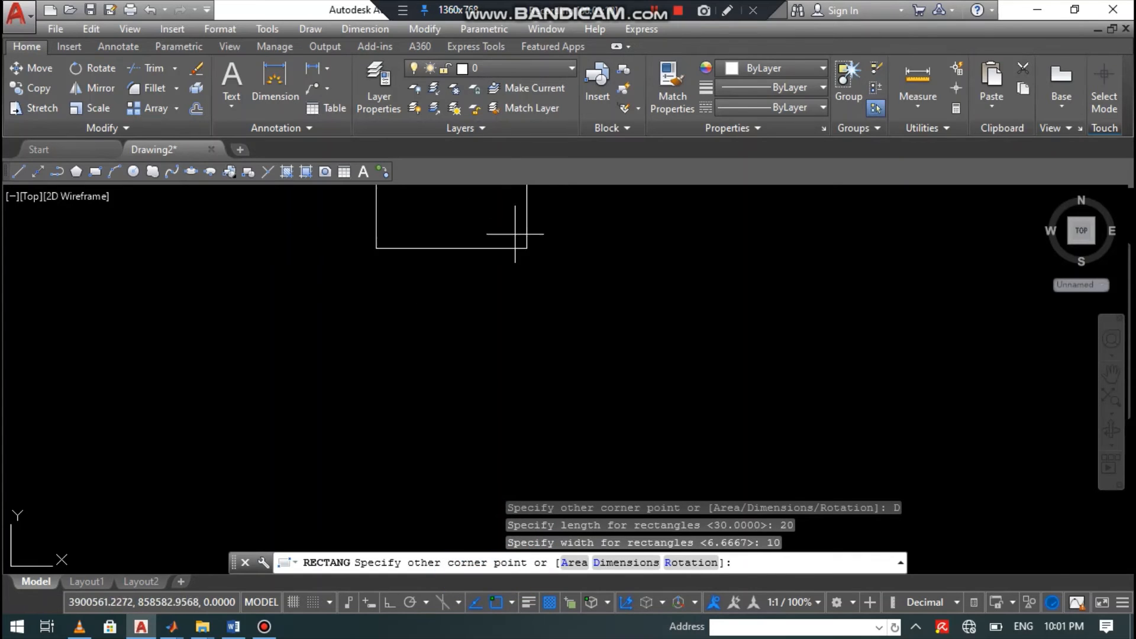
scroll(503, 314, up, 2)
scroll(497, 320, down, 4)
scroll(463, 309, up, 6)
scroll(469, 330, down, 8)
scroll(449, 384, up, 8)
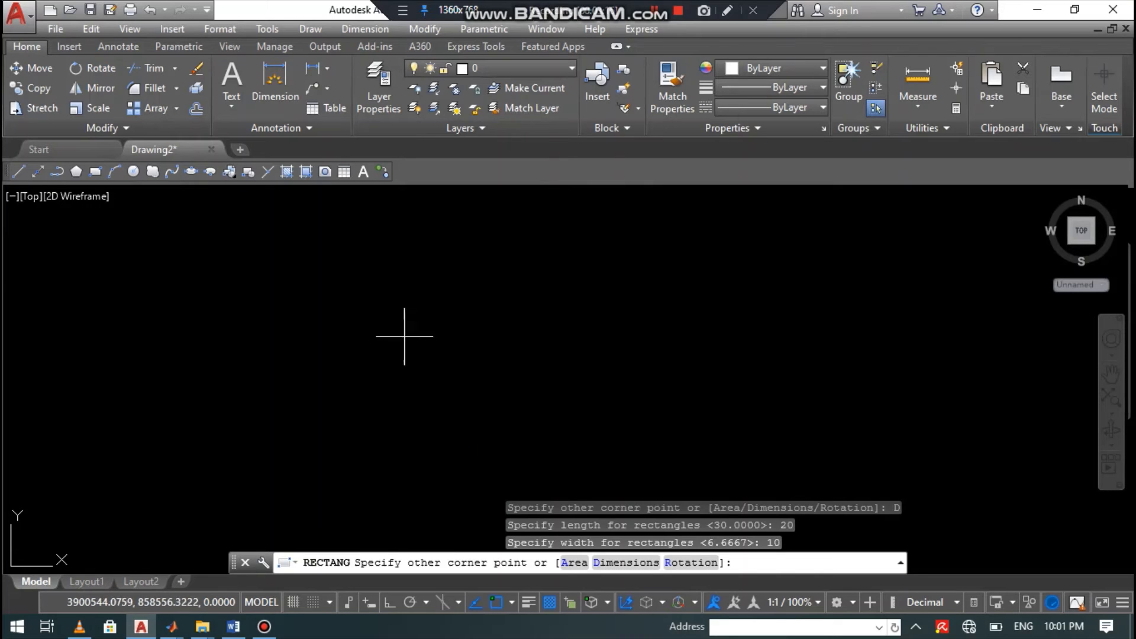
click(519, 362)
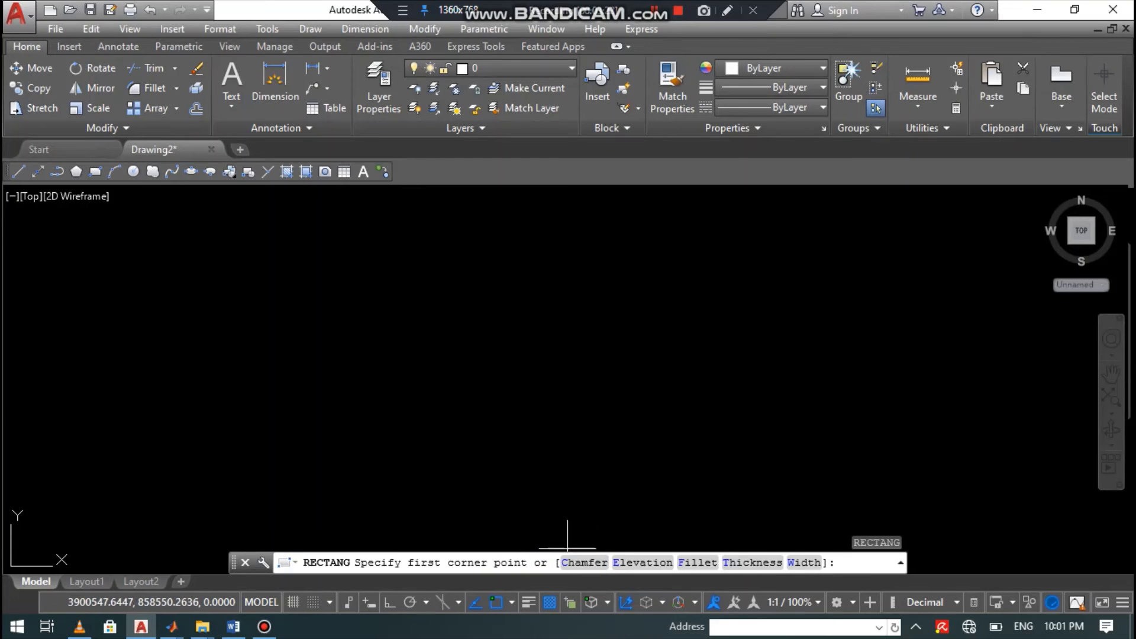
Draw another rectangle near the first using the Area option, with area 150 and a width of 40
click(280, 273)
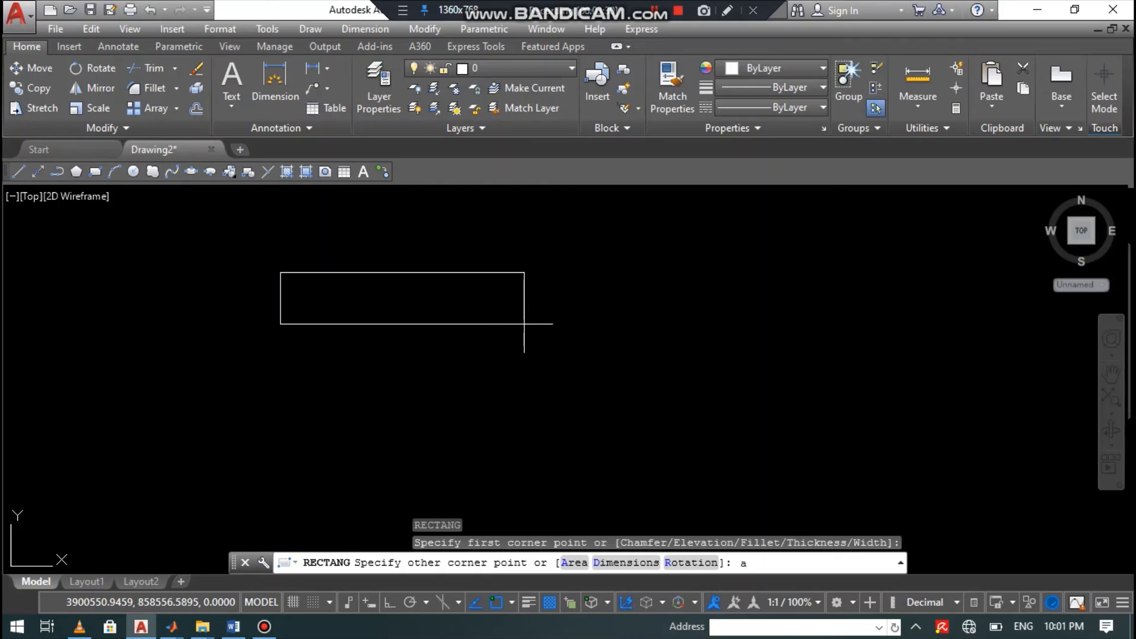
text(a)
key(Return)
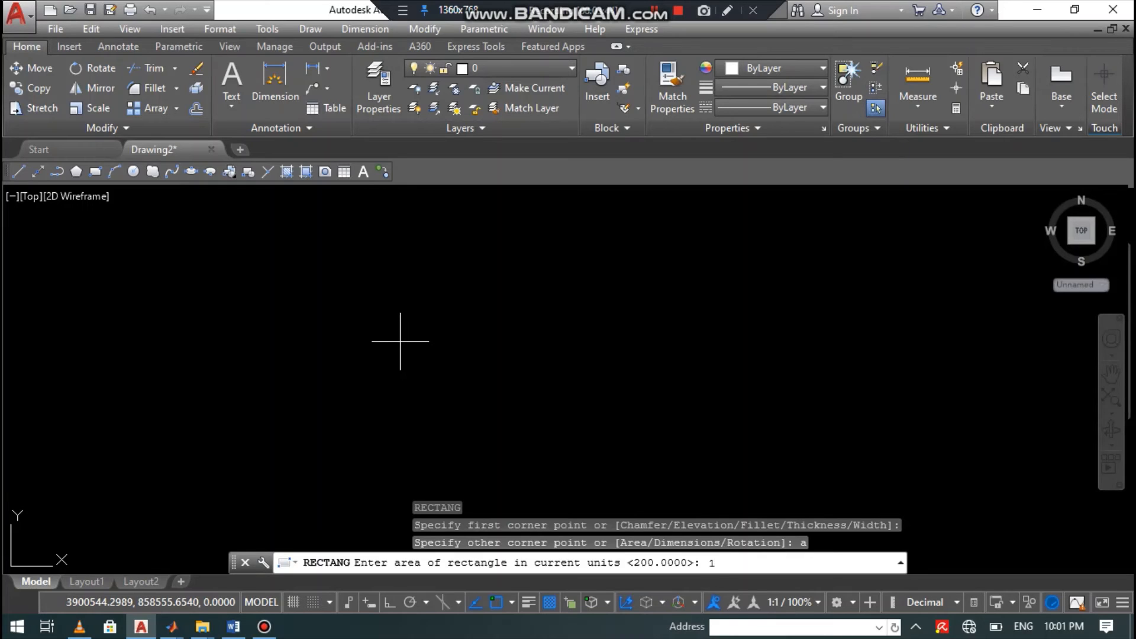
key(Return)
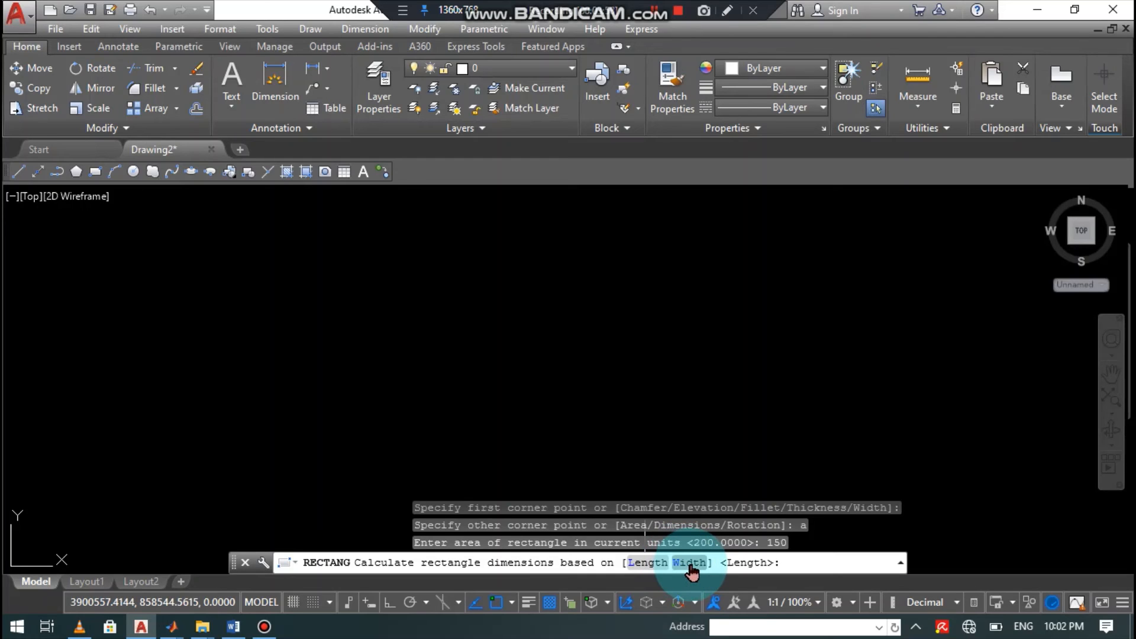
key(Return)
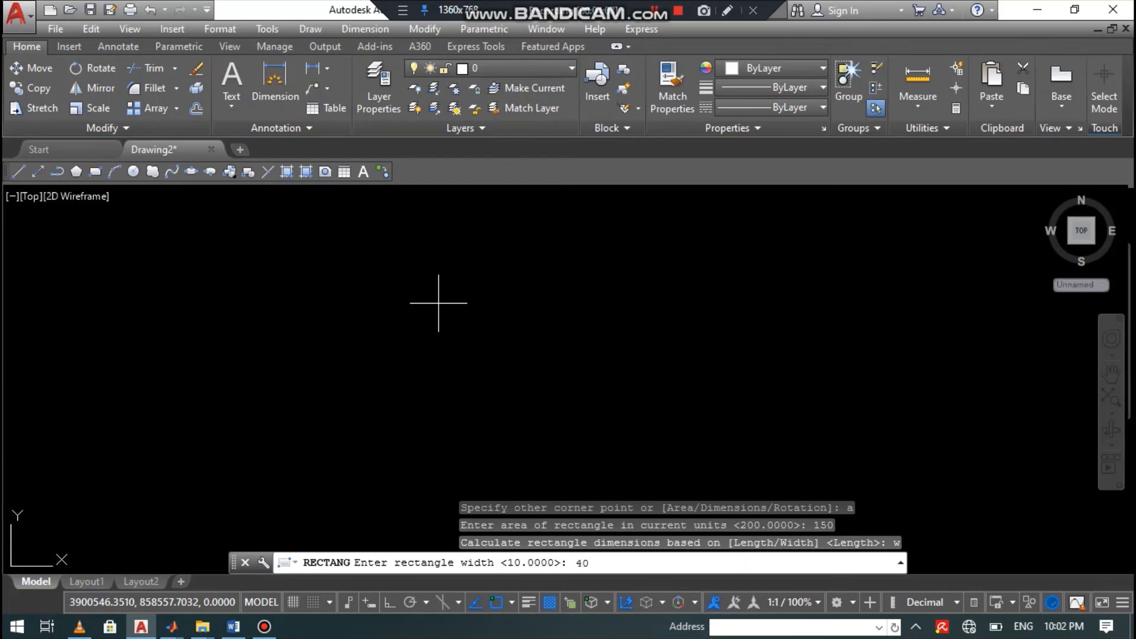
key(Return)
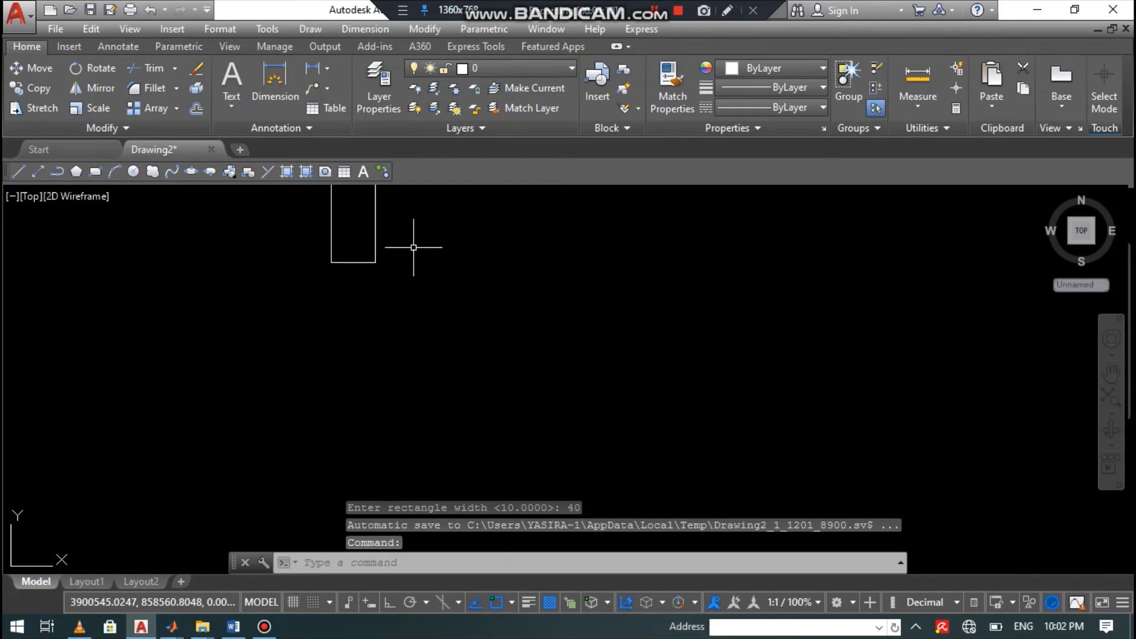
scroll(380, 246, up, 8)
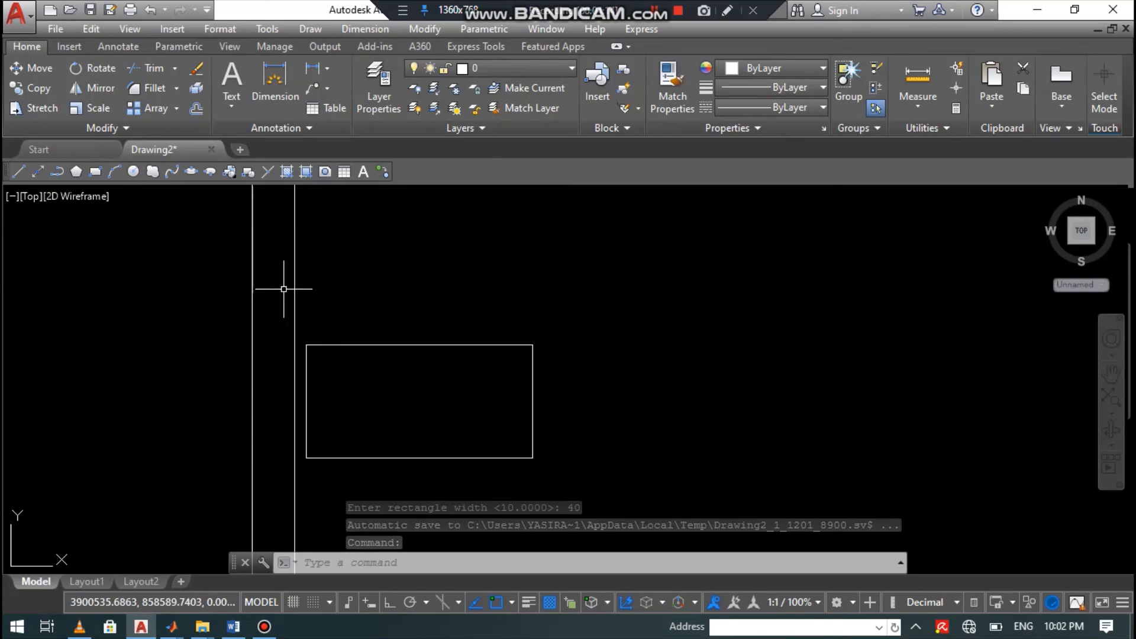
scroll(319, 267, down, 4)
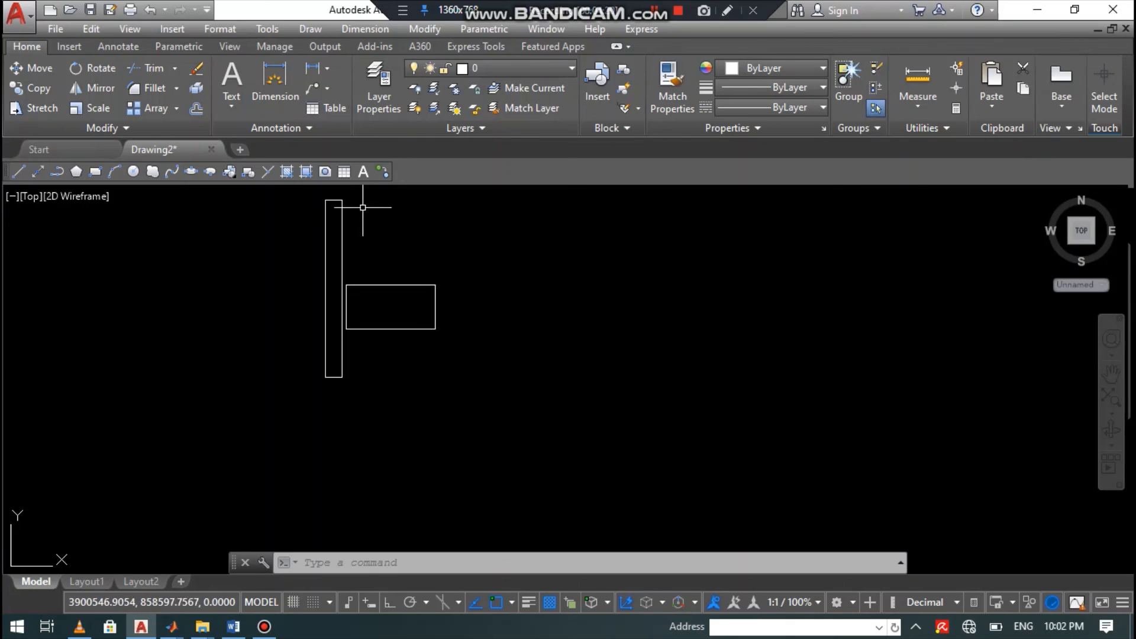
click(333, 200)
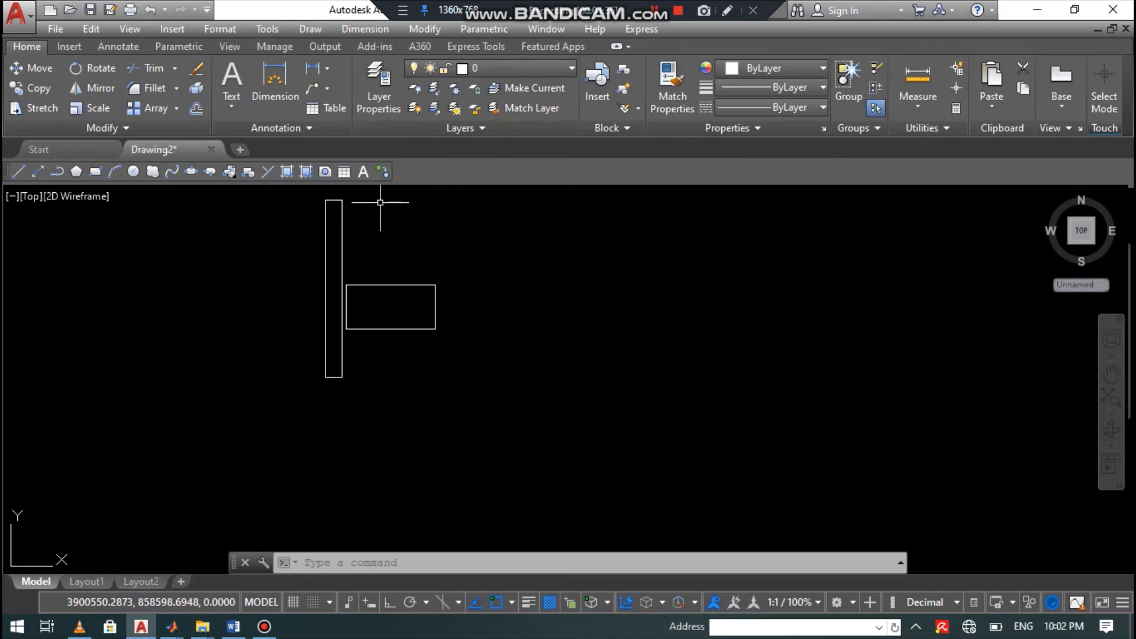
scroll(346, 193, up, 2)
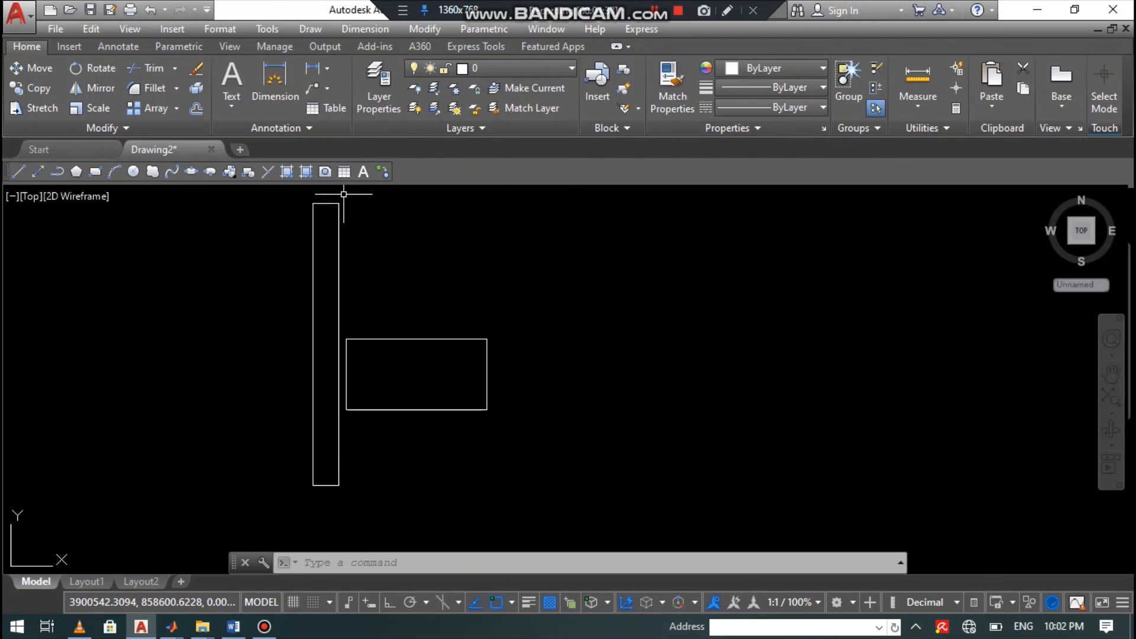